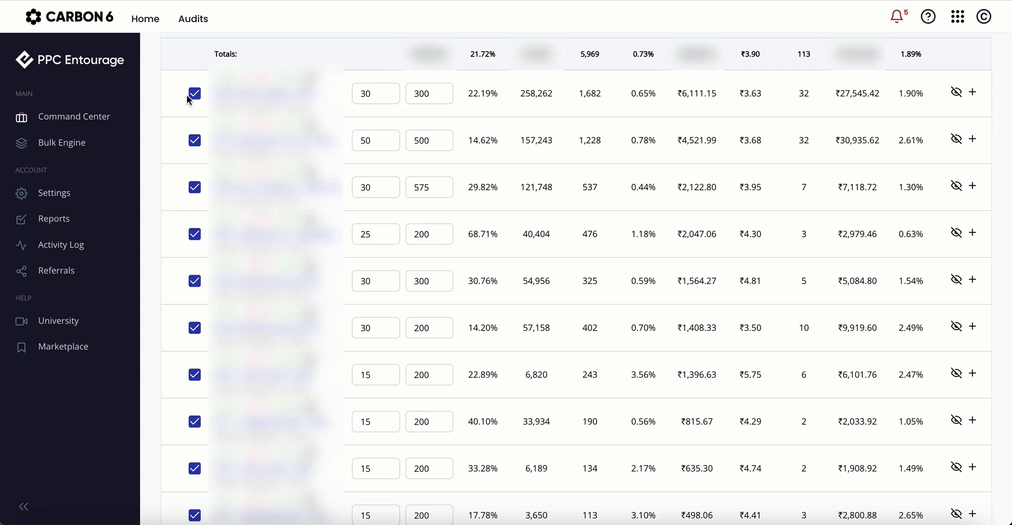
Step: Start a Dayparting rule for the selected campaigns and show the numbers in its hourly ACoS grid
{"action": "scroll", "coordinate": [517, 230], "scroll_direction": "up", "scroll_amount": 3}
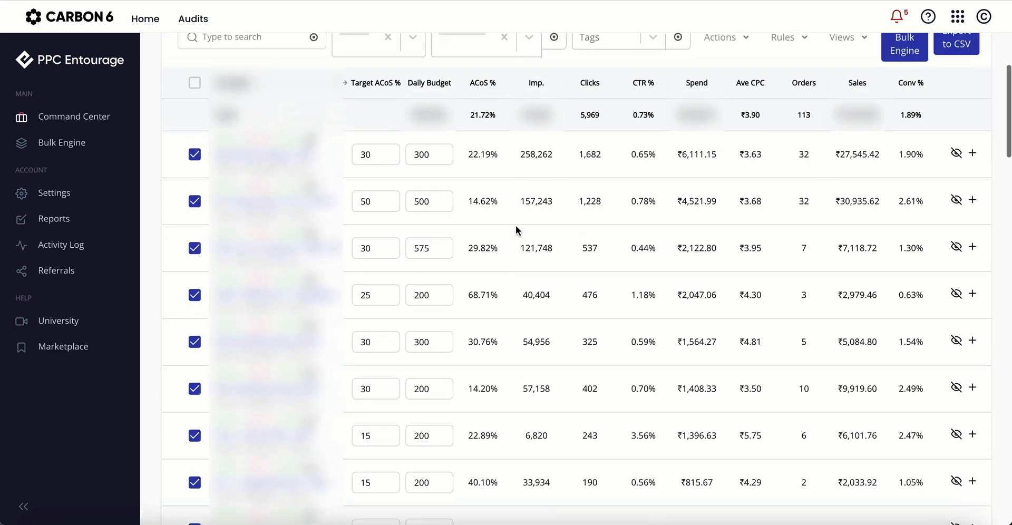
{"action": "left_click", "coordinate": [783, 54]}
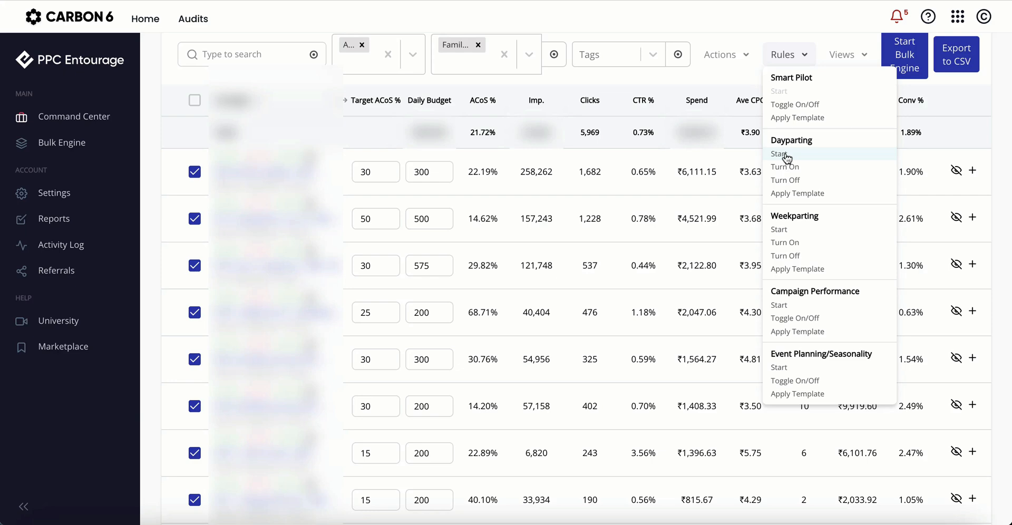
{"action": "left_click", "coordinate": [785, 155]}
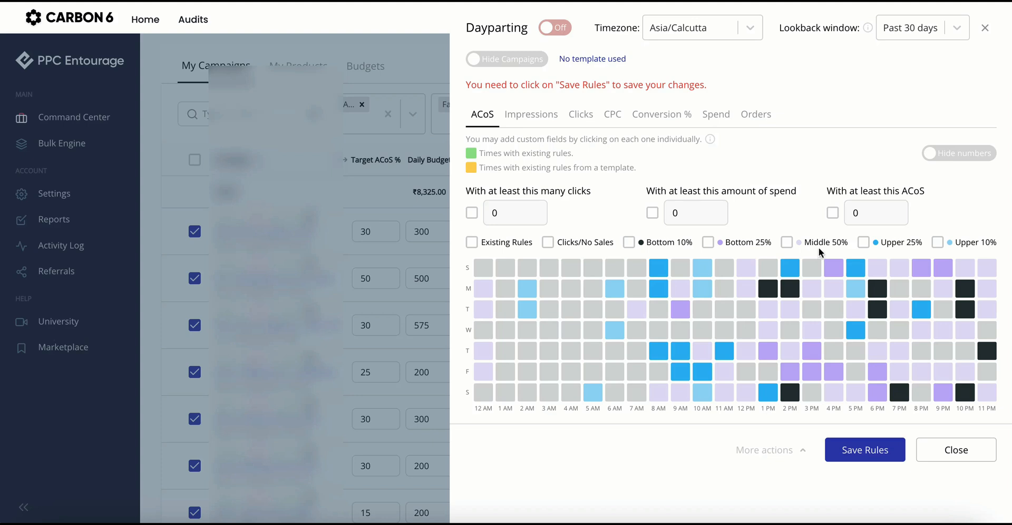
{"action": "left_click", "coordinate": [949, 155]}
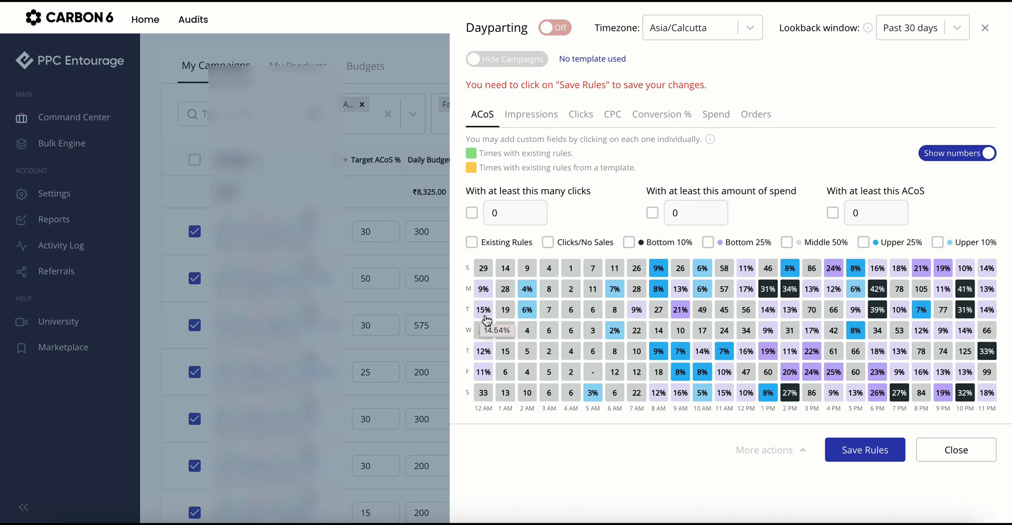
Step: Inspect individual hours in the ACoS grid, checking the 12 AM column and Monday at 2 AM
{"action": "mouse_move", "coordinate": [487, 320]}
{"action": "mouse_move", "coordinate": [485, 397]}
{"action": "mouse_move", "coordinate": [486, 339]}
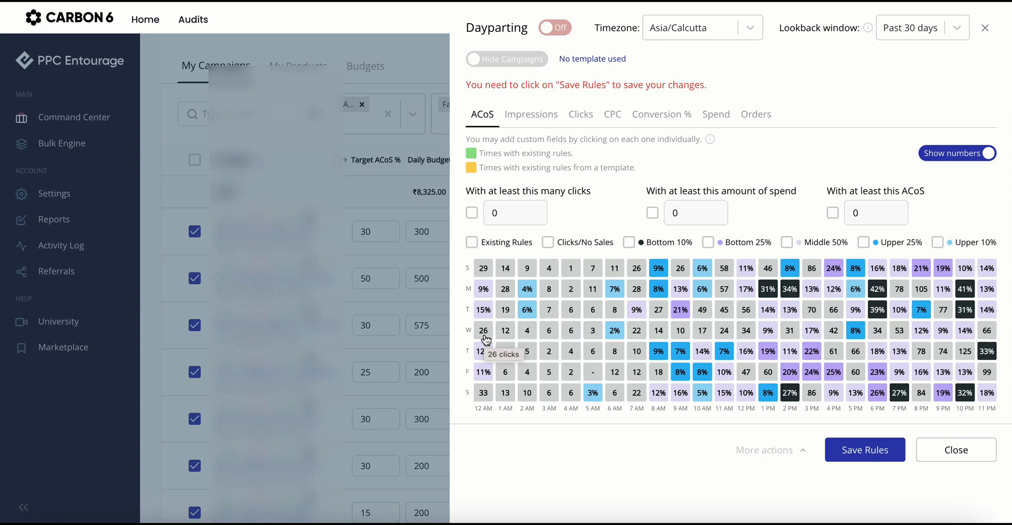
{"action": "mouse_move", "coordinate": [486, 276]}
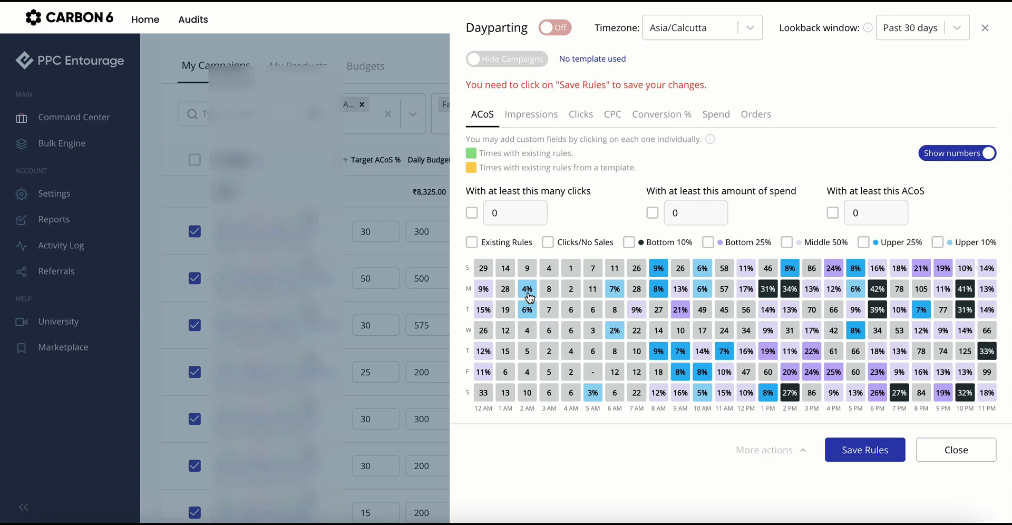
{"action": "mouse_move", "coordinate": [529, 295]}
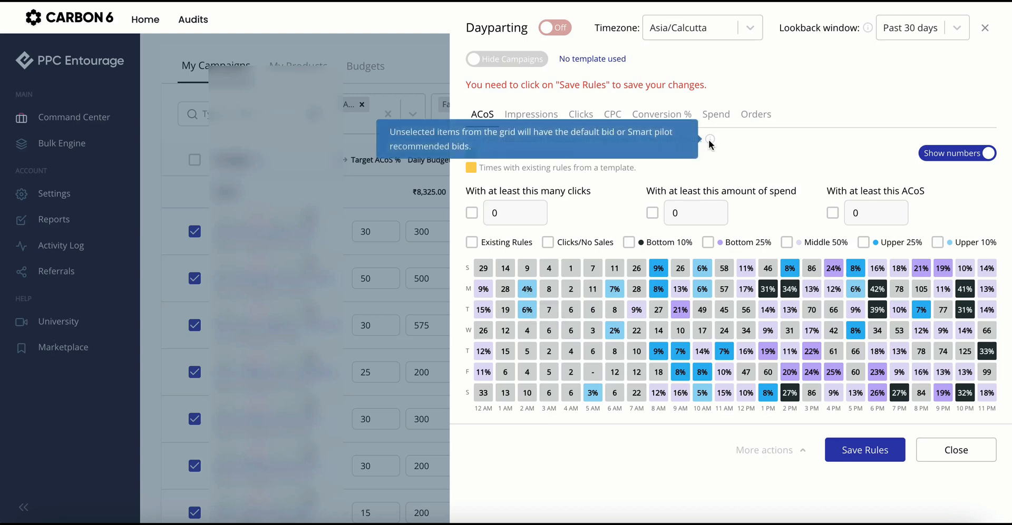
Step: Show the Orders grid and filter it to hours with at least 2 orders
{"action": "left_click", "coordinate": [753, 118]}
{"action": "left_click", "coordinate": [472, 212]}
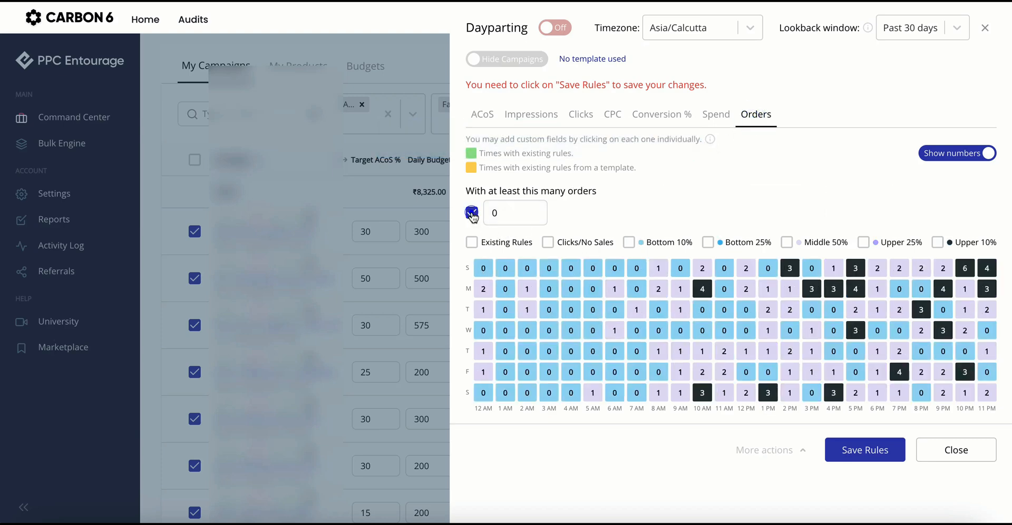
{"action": "left_click", "coordinate": [501, 213]}
{"action": "type", "text": "2"}
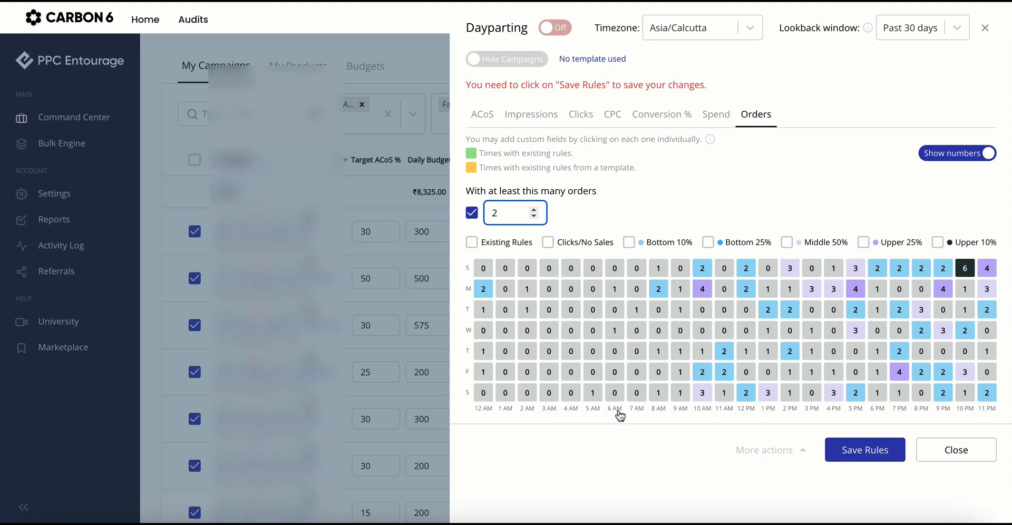
Step: Set the minimum number of orders in the grid filter to 1
{"action": "left_click", "coordinate": [503, 218]}
{"action": "key", "text": "BackSpace"}
{"action": "type", "text": "1"}
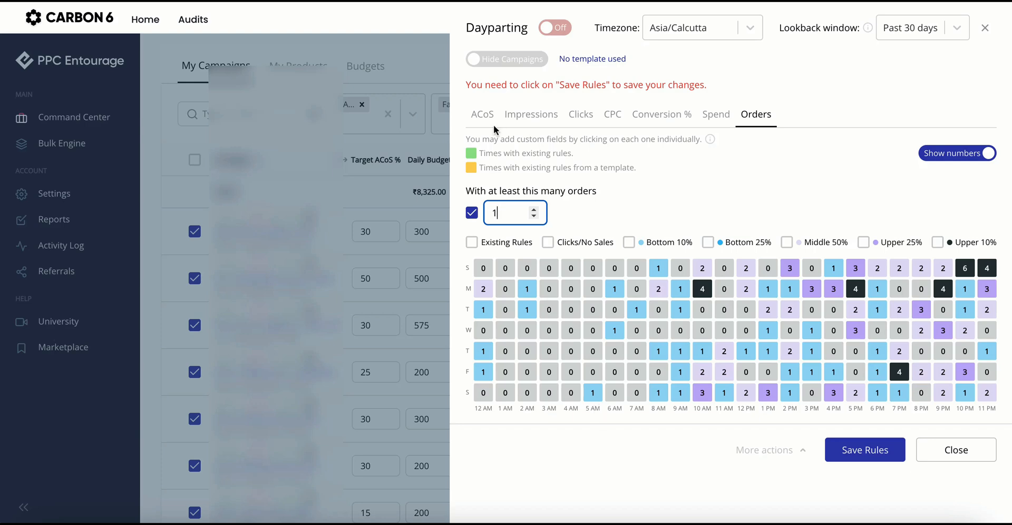
Step: Compare the early-morning hours between the ACoS and Orders grids
{"action": "left_click", "coordinate": [484, 113]}
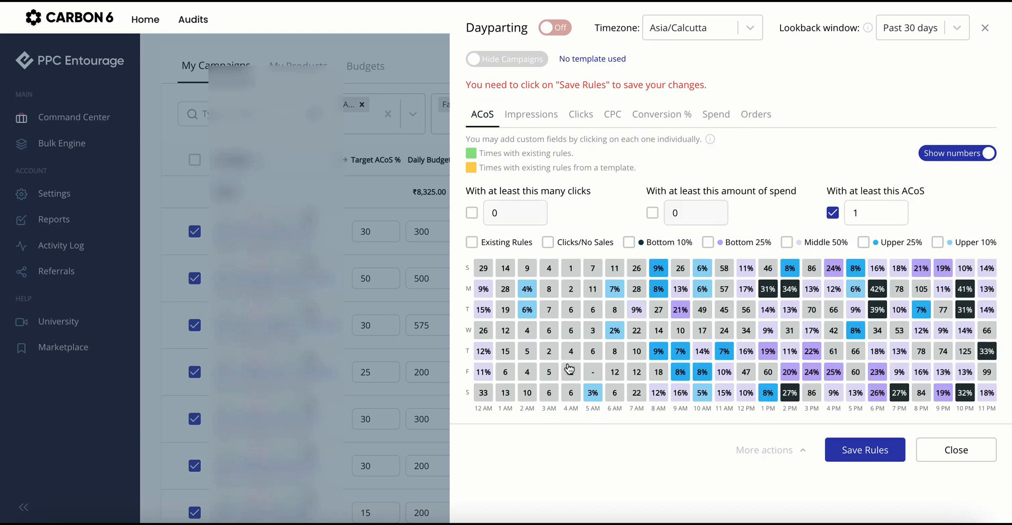
{"action": "left_click", "coordinate": [755, 114]}
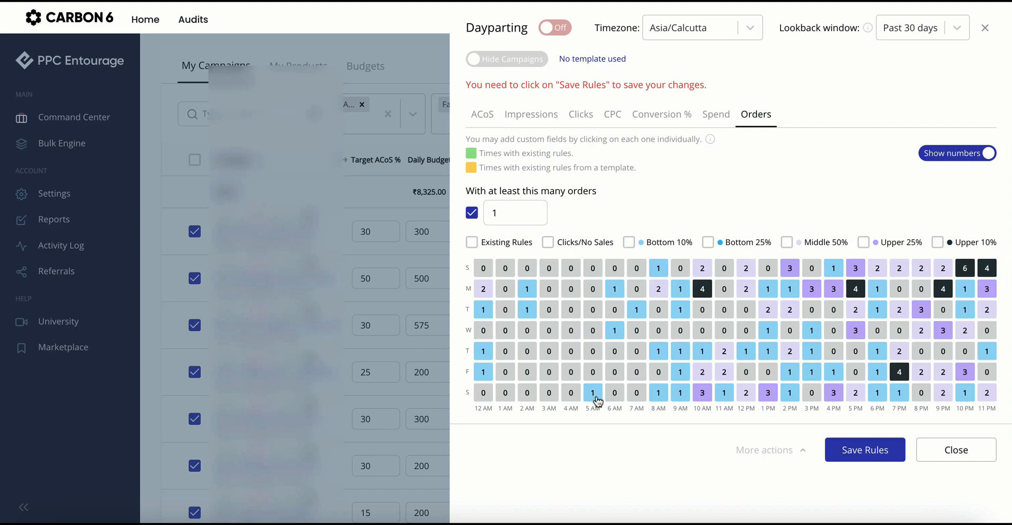
{"action": "left_click", "coordinate": [483, 114]}
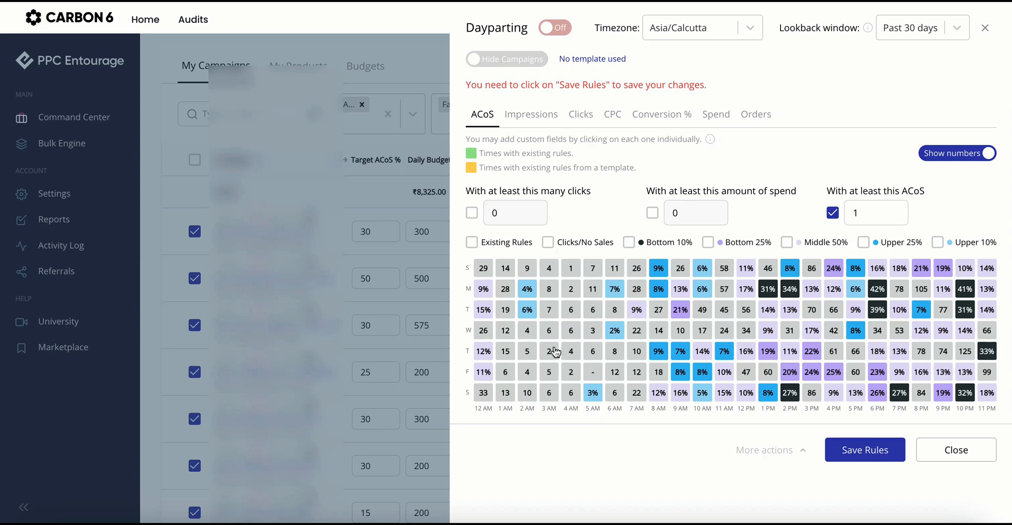
{"action": "mouse_move", "coordinate": [555, 351]}
Step: Try filtering the ACoS grid by at least 5 clicks and switch that filter off again
{"action": "left_click", "coordinate": [472, 213]}
{"action": "left_click", "coordinate": [507, 213]}
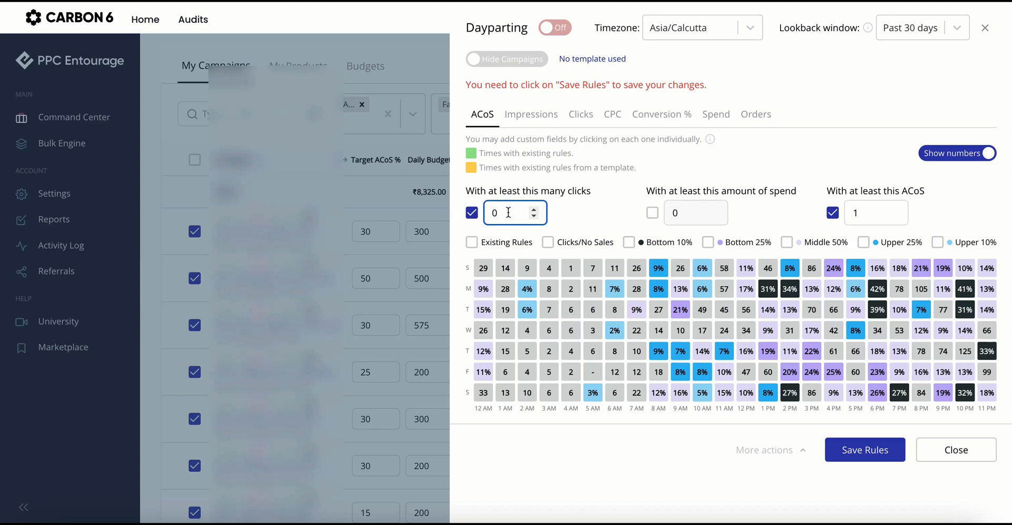
{"action": "key", "text": "BackSpace"}
{"action": "type", "text": "5"}
{"action": "left_click", "coordinate": [581, 211]}
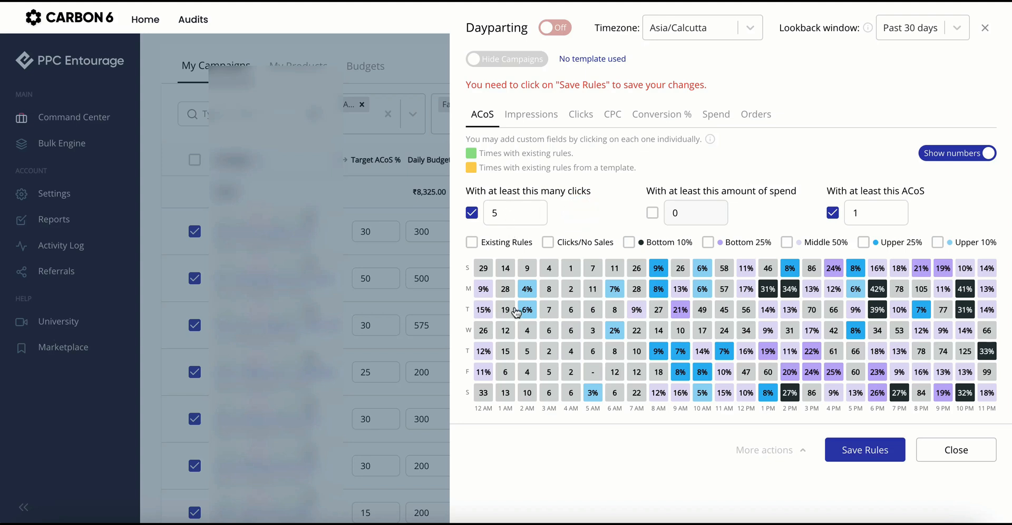
{"action": "left_click", "coordinate": [473, 213]}
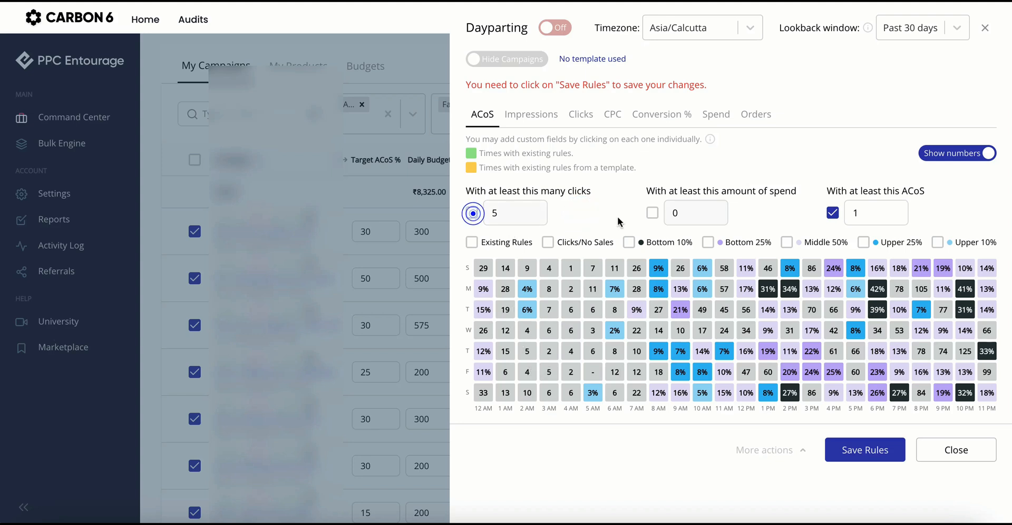
Step: Filter the ACoS grid to hours with at least 100 in spend
{"action": "left_click", "coordinate": [652, 213]}
{"action": "left_click", "coordinate": [690, 215]}
{"action": "key", "text": "BackSpace"}
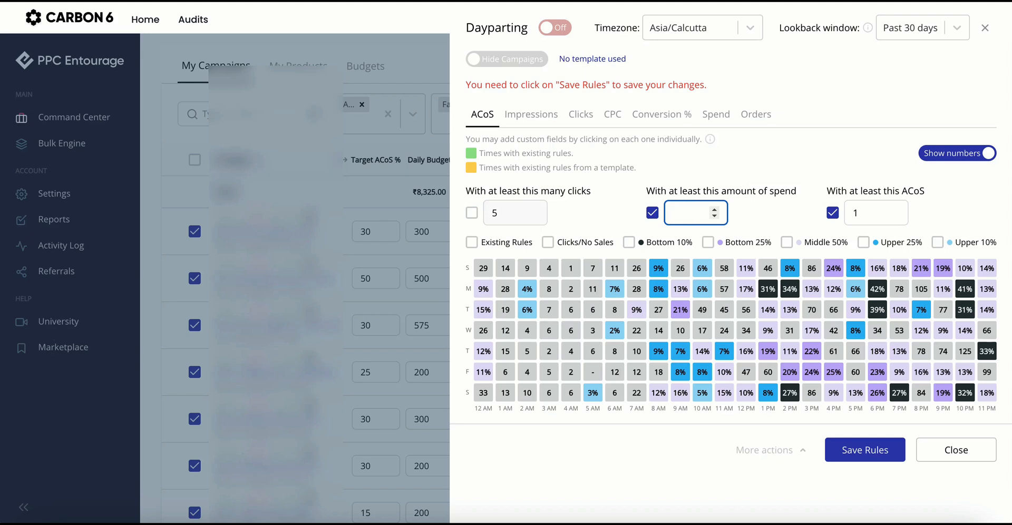
{"action": "type", "text": "100"}
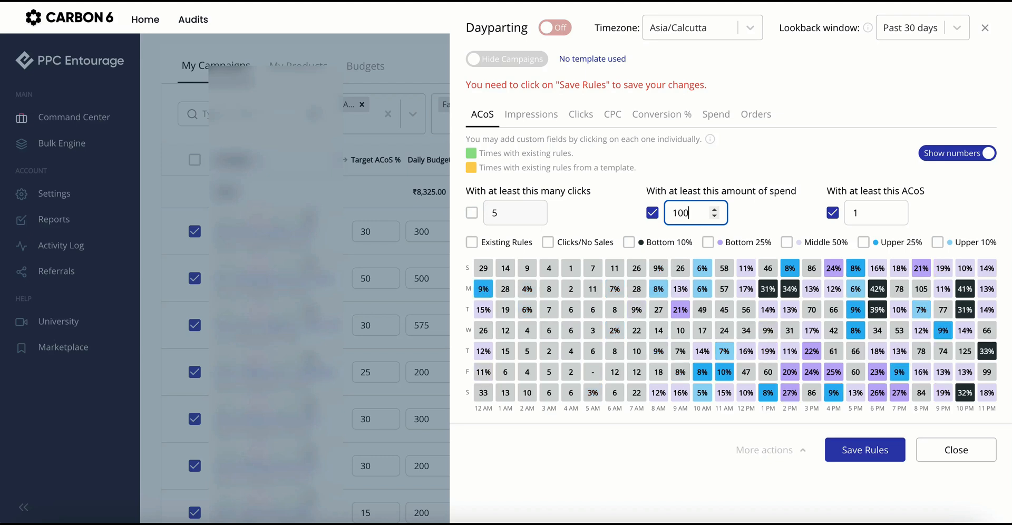
{"action": "left_click", "coordinate": [754, 202]}
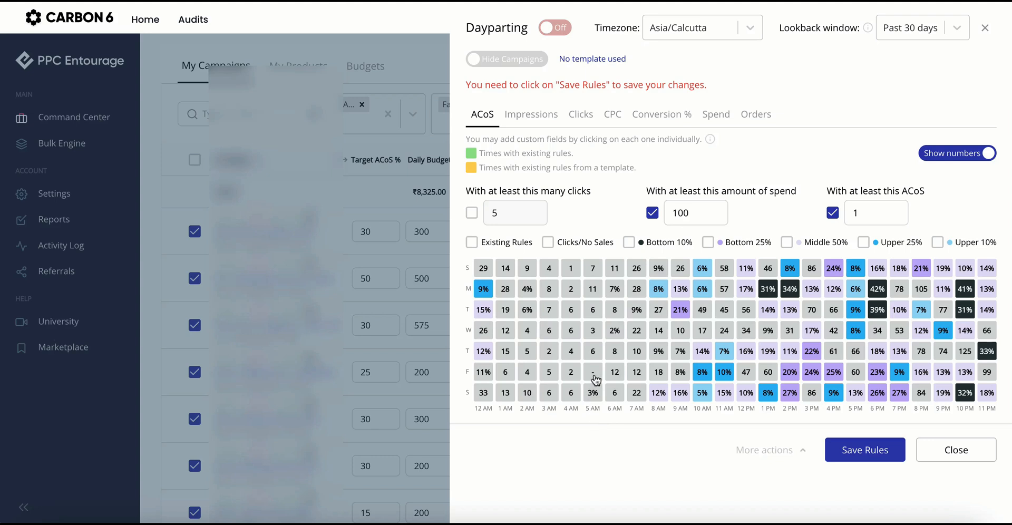
Step: Clear the minimum spend amount and disable the spend filter, leaving the clicks filter off
{"action": "left_click", "coordinate": [706, 218]}
{"action": "double_click", "coordinate": [707, 218]}
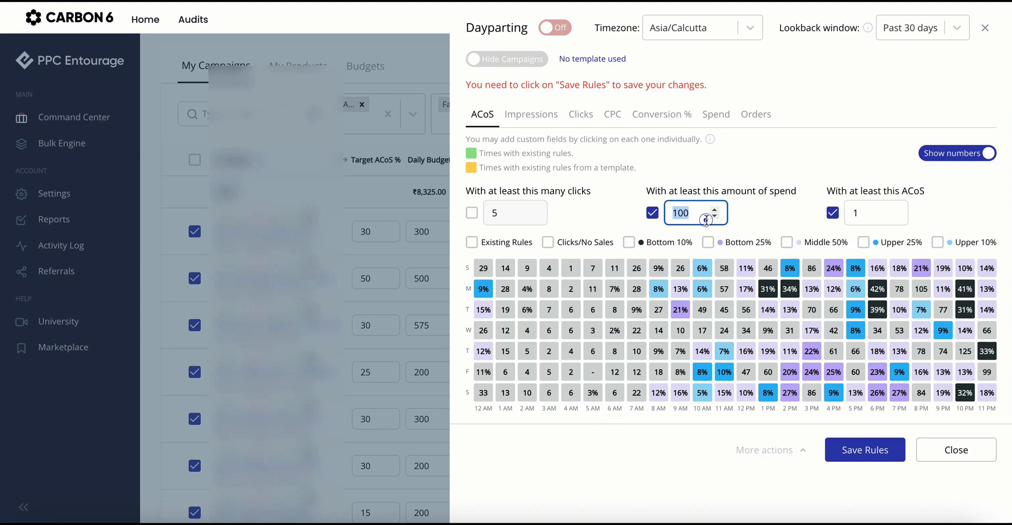
{"action": "key", "text": "BackSpace"}
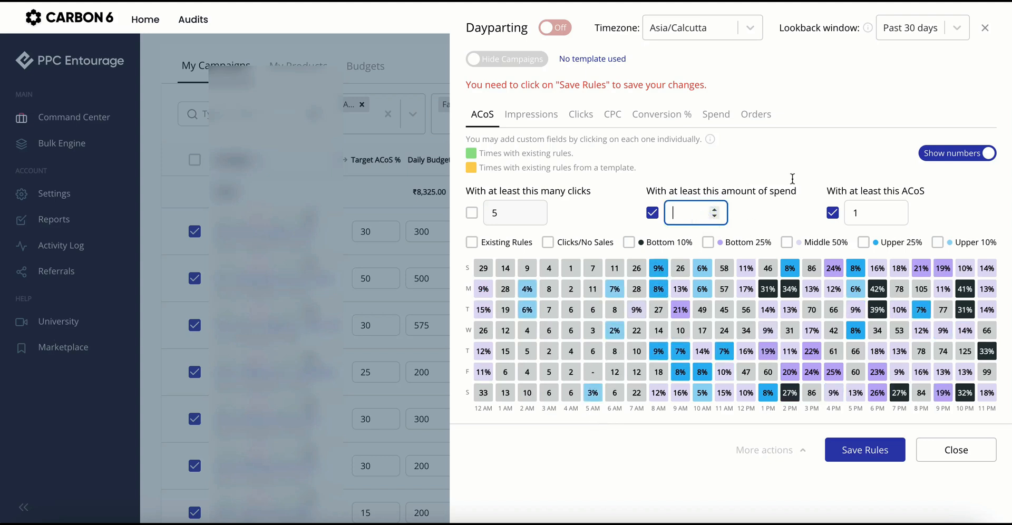
{"action": "left_click", "coordinate": [761, 222]}
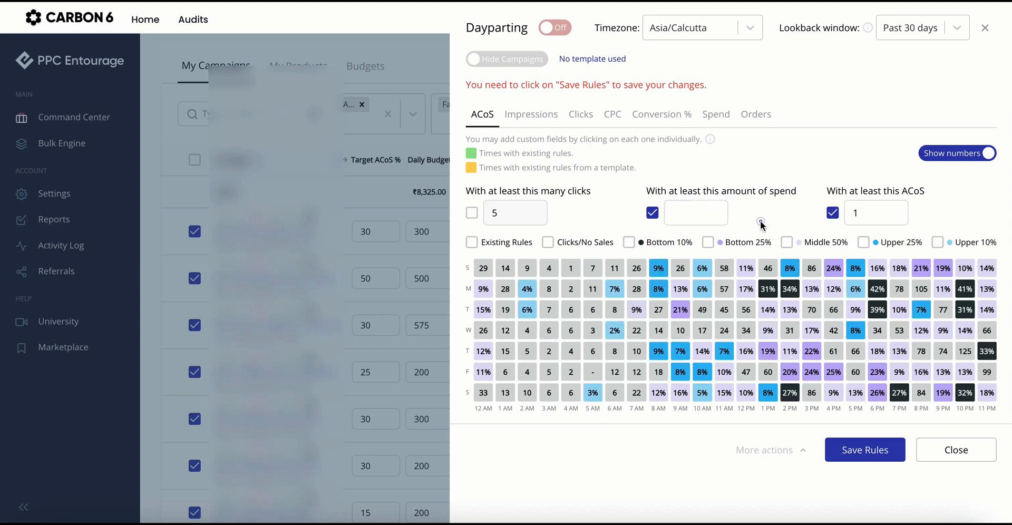
{"action": "left_click", "coordinate": [652, 213]}
{"action": "left_click", "coordinate": [652, 212]}
{"action": "left_click", "coordinate": [468, 213]}
{"action": "left_click", "coordinate": [468, 213]}
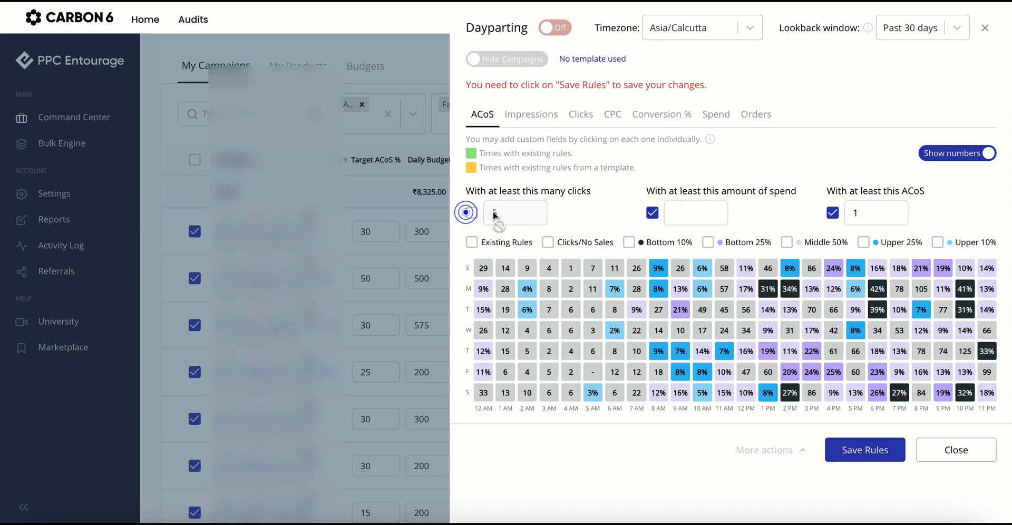
{"action": "left_click", "coordinate": [651, 213]}
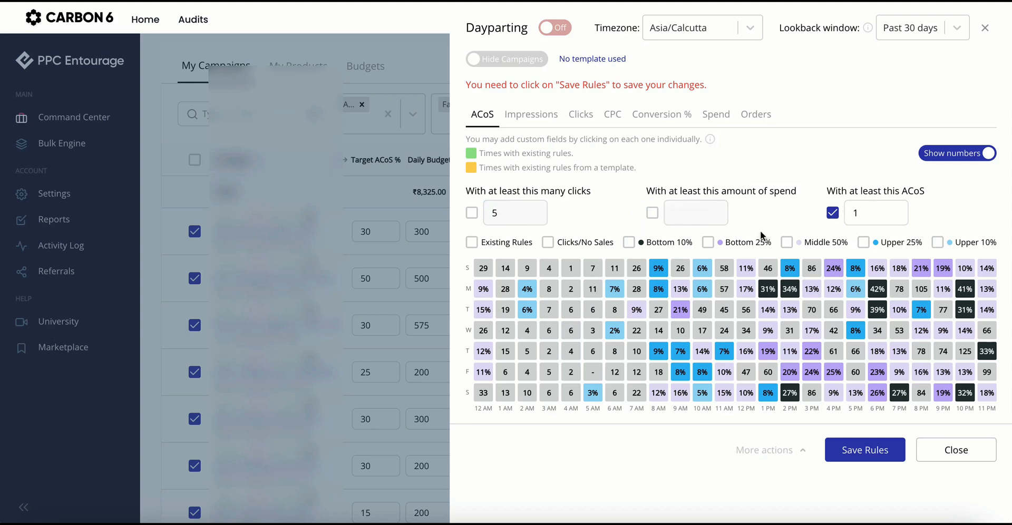
Step: Clear the minimum ACoS value and disable the ACoS filter
{"action": "left_click", "coordinate": [865, 214]}
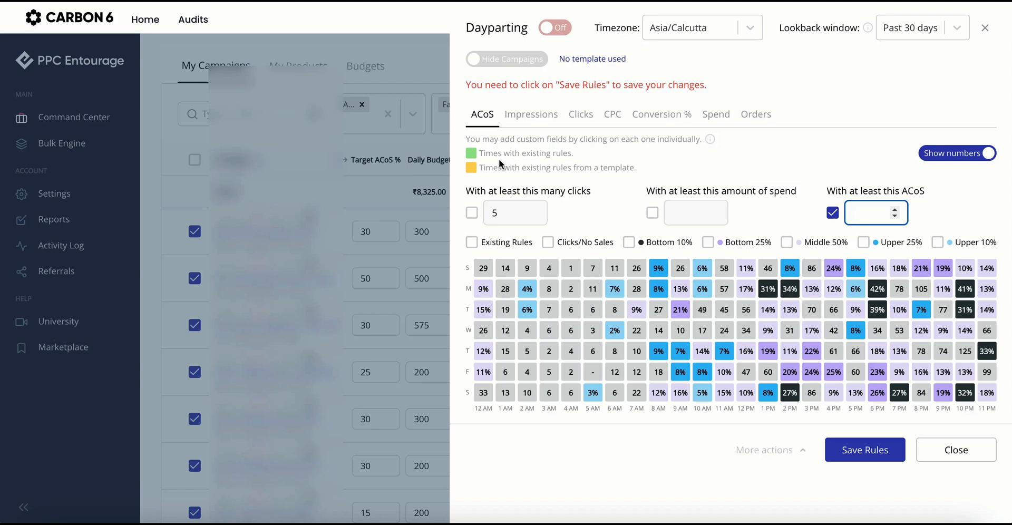
{"action": "left_click", "coordinate": [483, 117]}
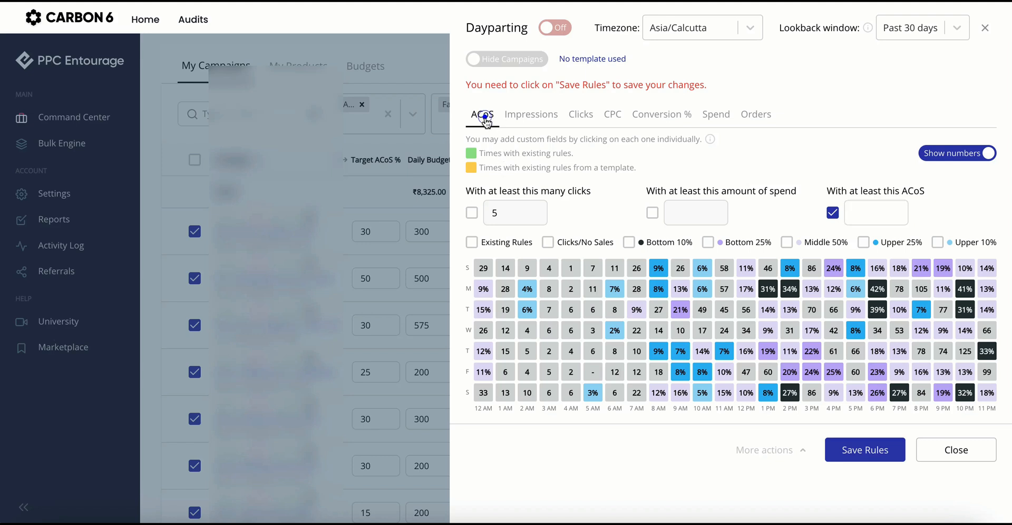
{"action": "left_click", "coordinate": [832, 212]}
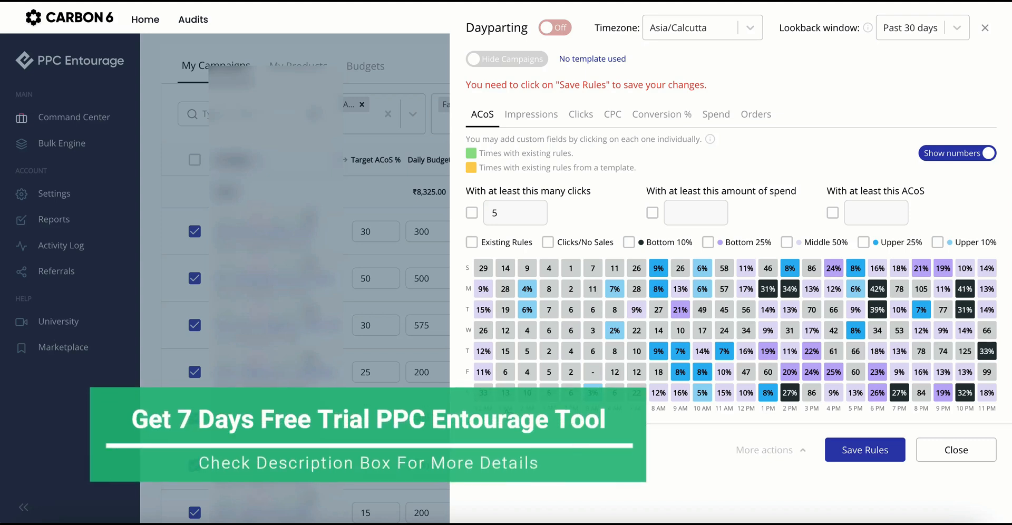
Step: Select the 1 AM hour for all days in the grid and set its bid rule to Pause target
{"action": "left_click", "coordinate": [506, 408]}
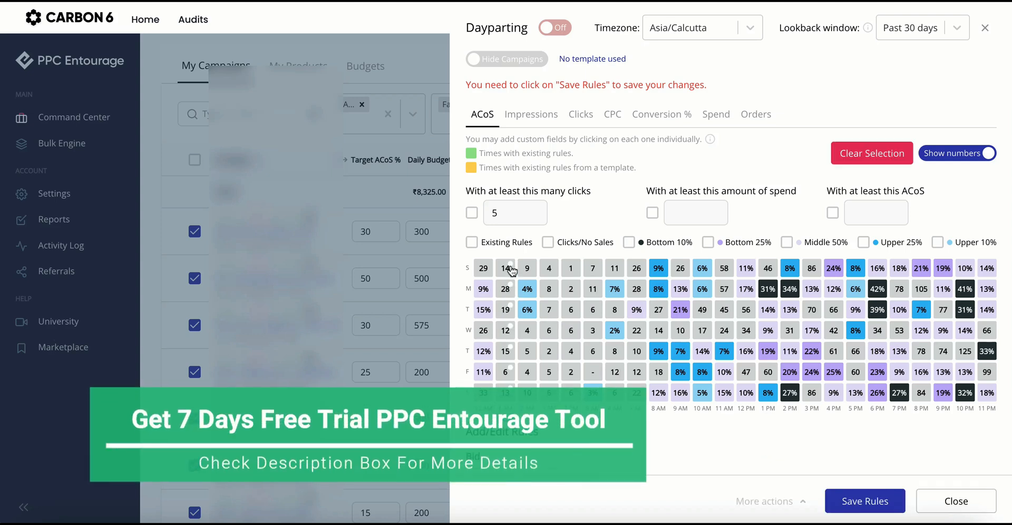
{"action": "scroll", "coordinate": [531, 419], "scroll_direction": "down", "scroll_amount": 2}
{"action": "scroll", "coordinate": [531, 419], "scroll_direction": "up", "scroll_amount": 2}
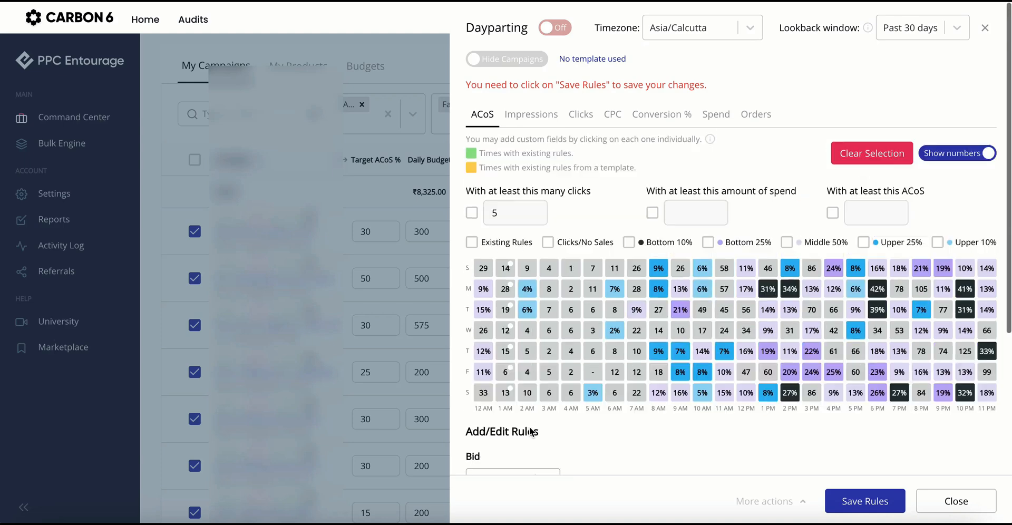
{"action": "scroll", "coordinate": [529, 426], "scroll_direction": "down", "scroll_amount": 3}
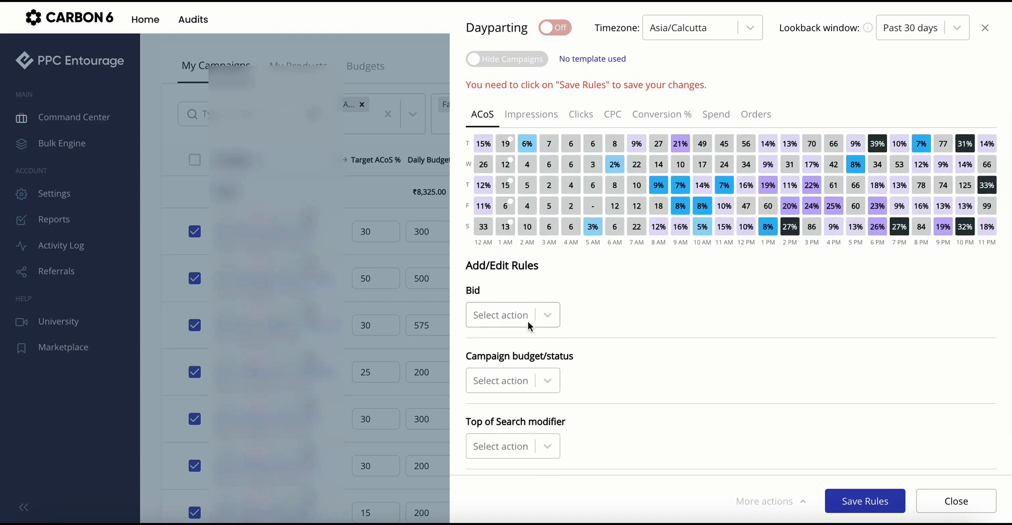
{"action": "left_click", "coordinate": [523, 315]}
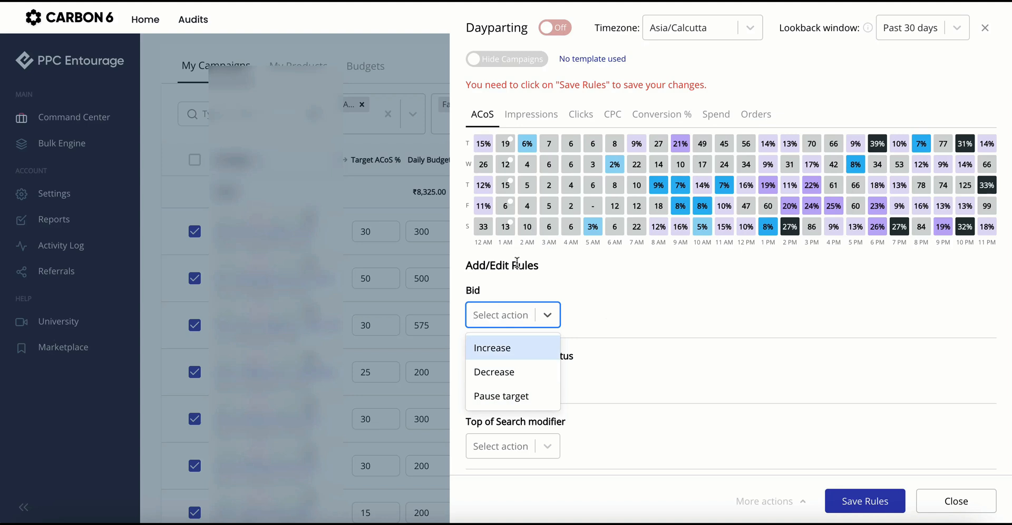
{"action": "left_click", "coordinate": [509, 398]}
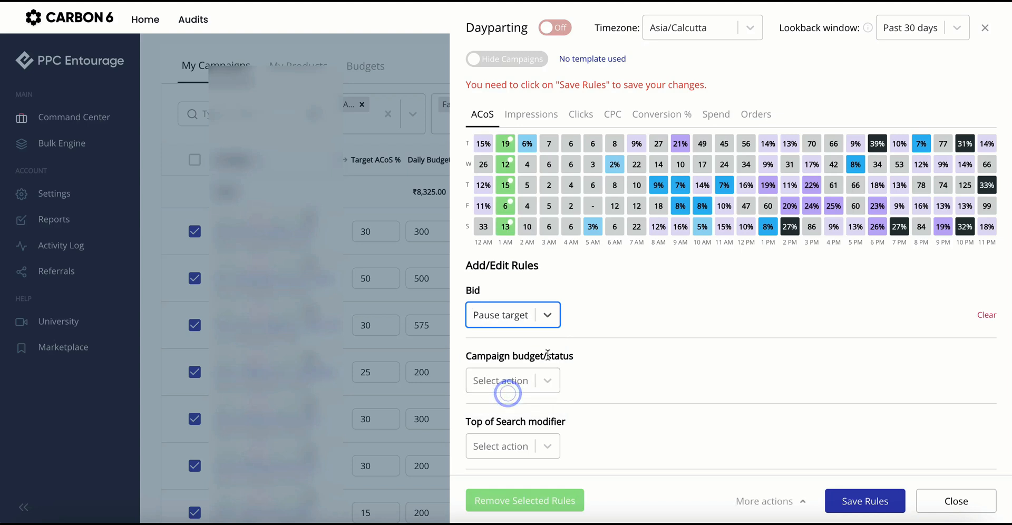
Step: Set the campaign budget/status rule for the selected 1 AM hours to Pause campaign
{"action": "scroll", "coordinate": [509, 388], "scroll_direction": "down", "scroll_amount": 2}
{"action": "left_click", "coordinate": [504, 295]}
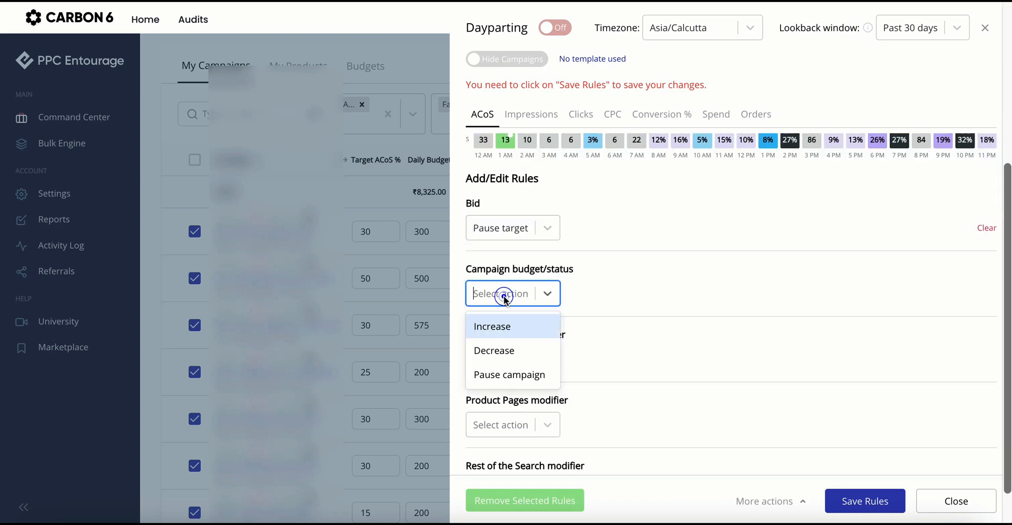
{"action": "left_click", "coordinate": [498, 375]}
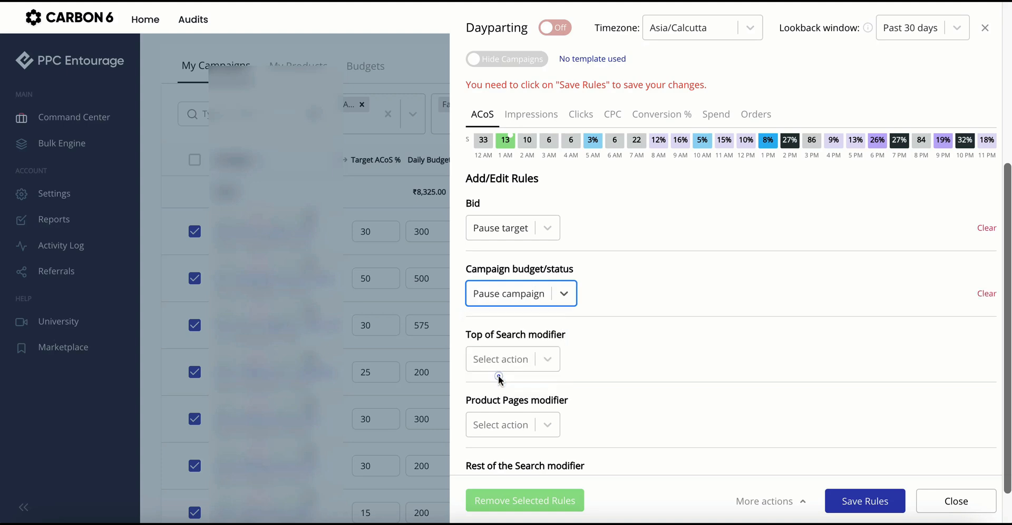
Step: Review the actions available for the Top of Search modifier without choosing one
{"action": "scroll", "coordinate": [580, 301], "scroll_direction": "down", "scroll_amount": 1}
{"action": "left_click", "coordinate": [502, 309]}
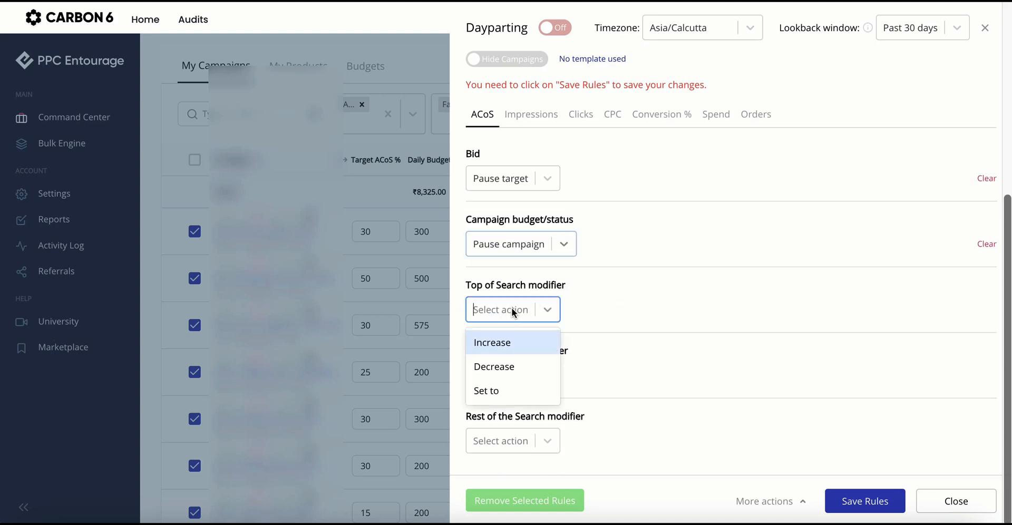
{"action": "left_click", "coordinate": [511, 308]}
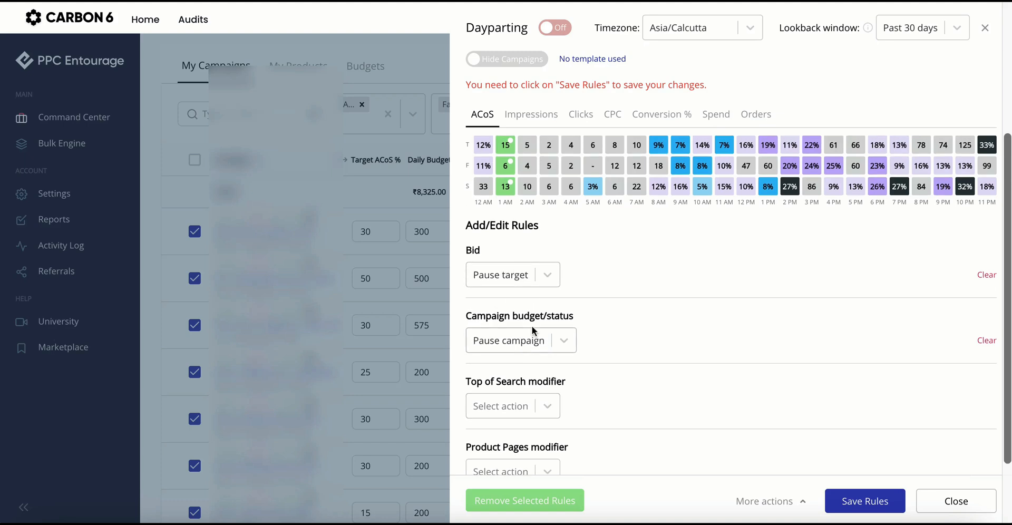
Step: Clear the Pause target bid rule for the selected 1 AM hours, keeping the campaign status rule
{"action": "scroll", "coordinate": [584, 316], "scroll_direction": "up", "scroll_amount": 2}
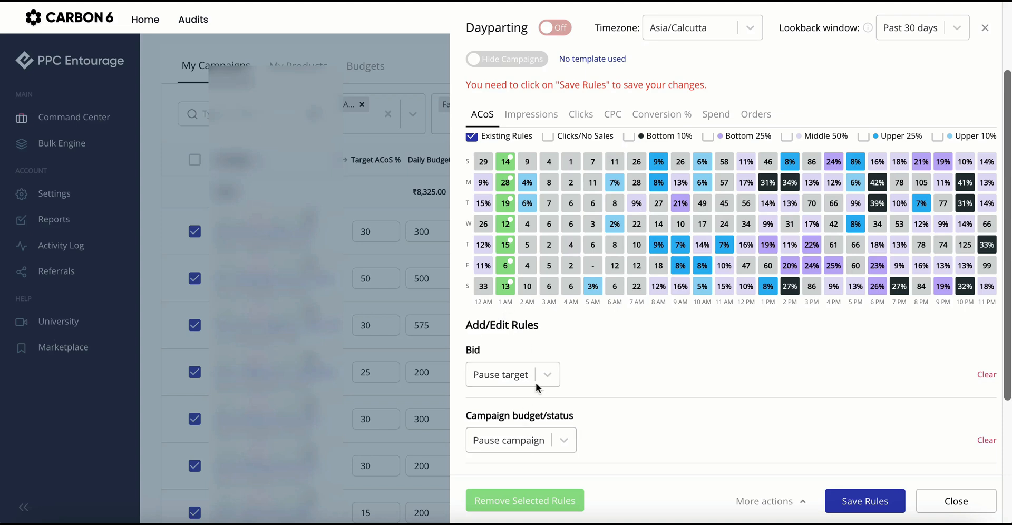
{"action": "left_click", "coordinate": [522, 374]}
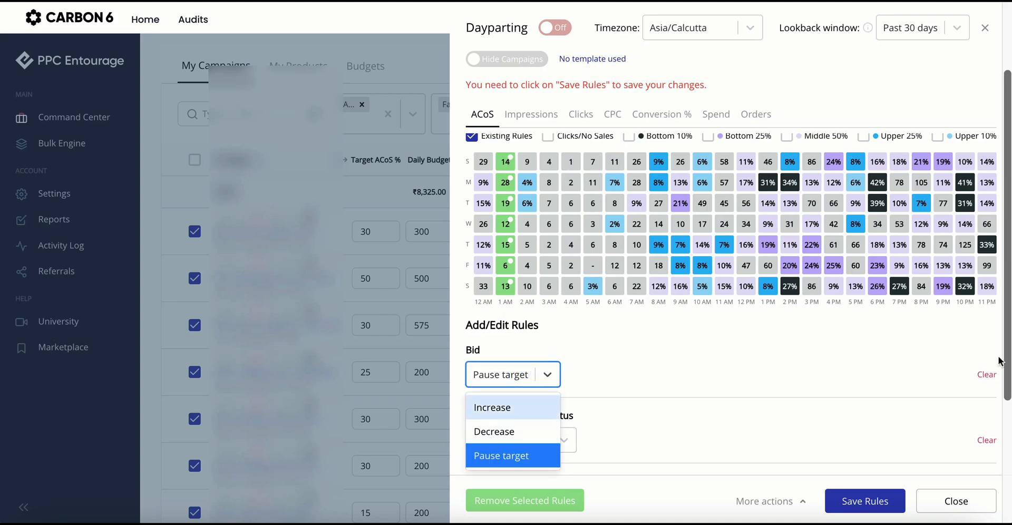
{"action": "left_click", "coordinate": [983, 372]}
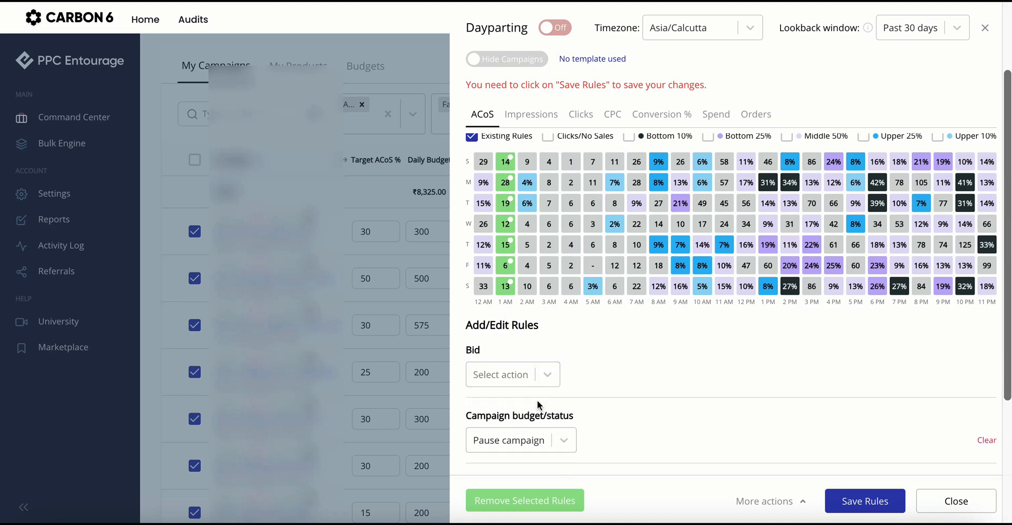
{"action": "left_click", "coordinate": [495, 446]}
{"action": "left_click", "coordinate": [646, 395]}
{"action": "scroll", "coordinate": [791, 452], "scroll_direction": "down", "scroll_amount": 1}
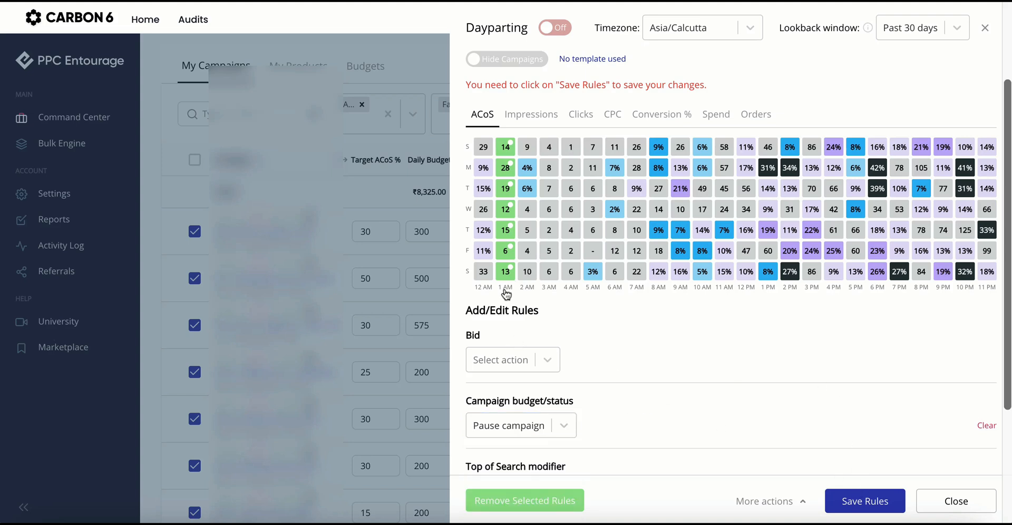
Step: Review the options for applying the rules to multiple campaigns or saving them as a template
{"action": "scroll", "coordinate": [506, 295], "scroll_direction": "up", "scroll_amount": 2}
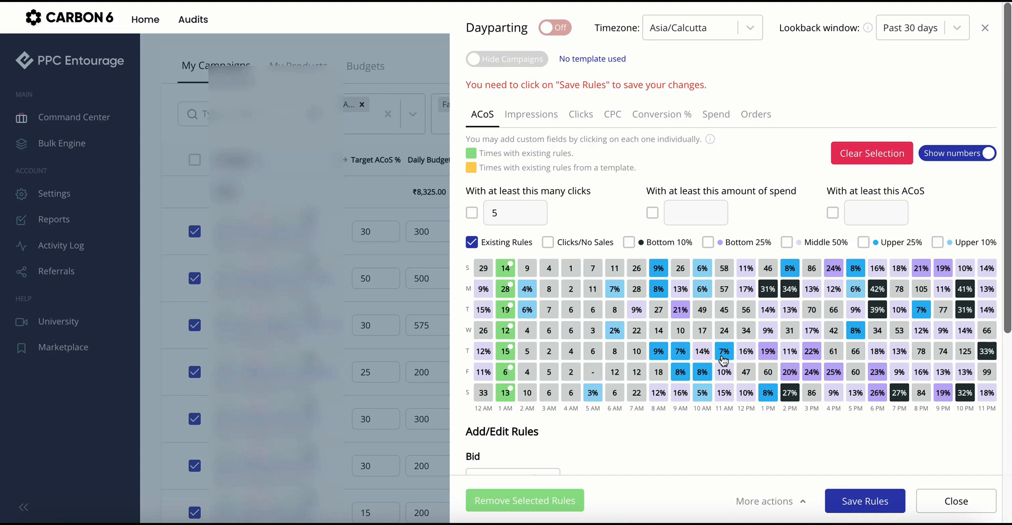
{"action": "mouse_move", "coordinate": [720, 357]}
{"action": "scroll", "coordinate": [606, 447], "scroll_direction": "down", "scroll_amount": 1}
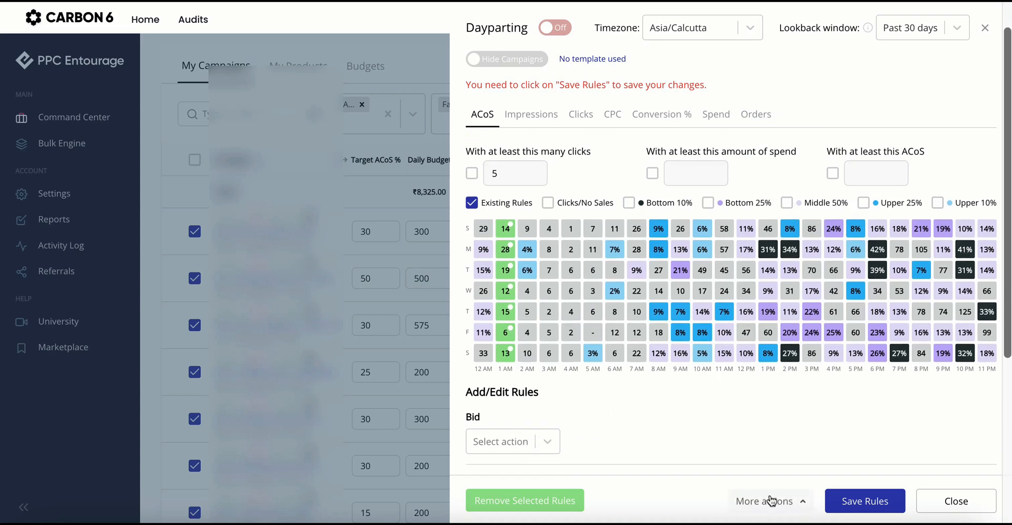
{"action": "left_click", "coordinate": [769, 502]}
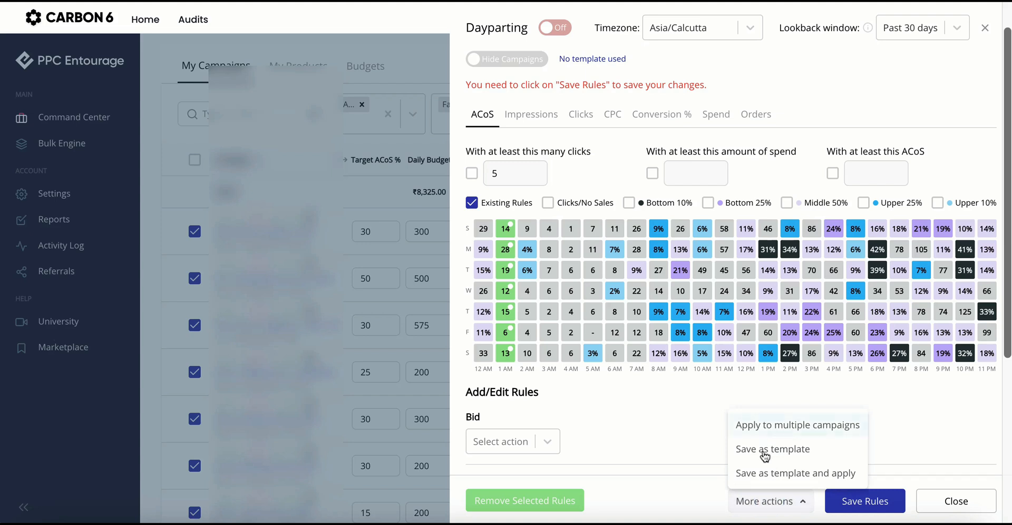
{"action": "left_click", "coordinate": [679, 412]}
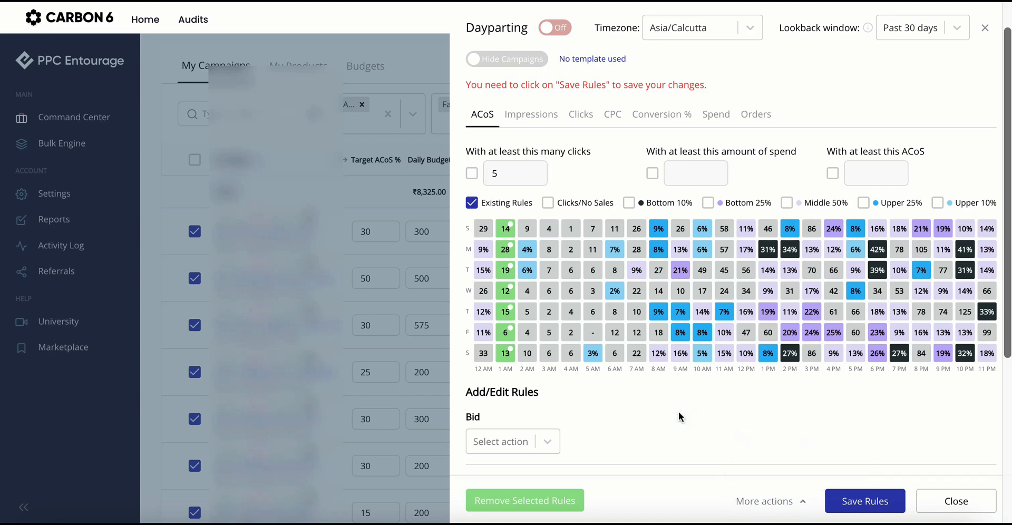
{"action": "scroll", "coordinate": [678, 415], "scroll_direction": "up", "scroll_amount": 1}
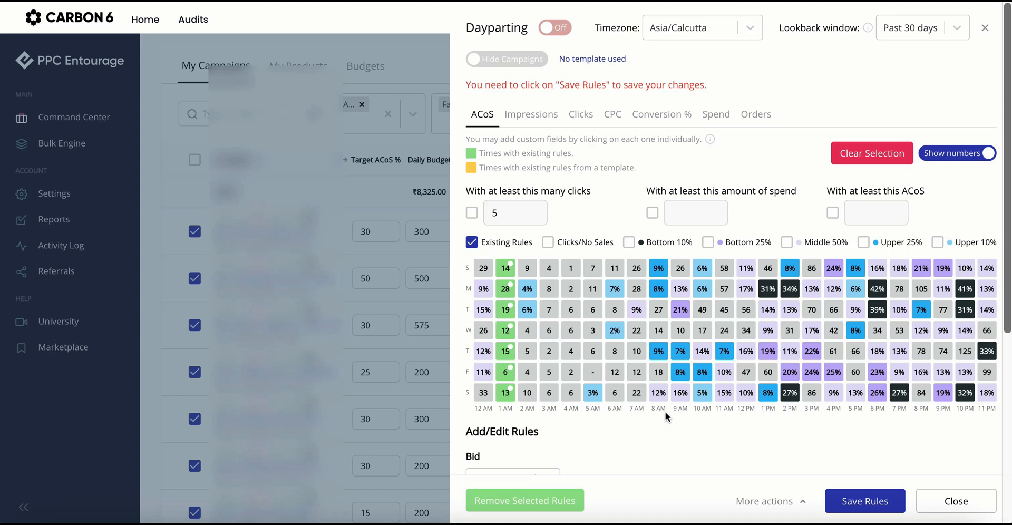
Step: Select the 2 AM hours on Sunday and Wednesday through Saturday and set their campaign budget/status rule to Pause campaign
{"action": "left_click", "coordinate": [506, 409]}
{"action": "left_click", "coordinate": [506, 409]}
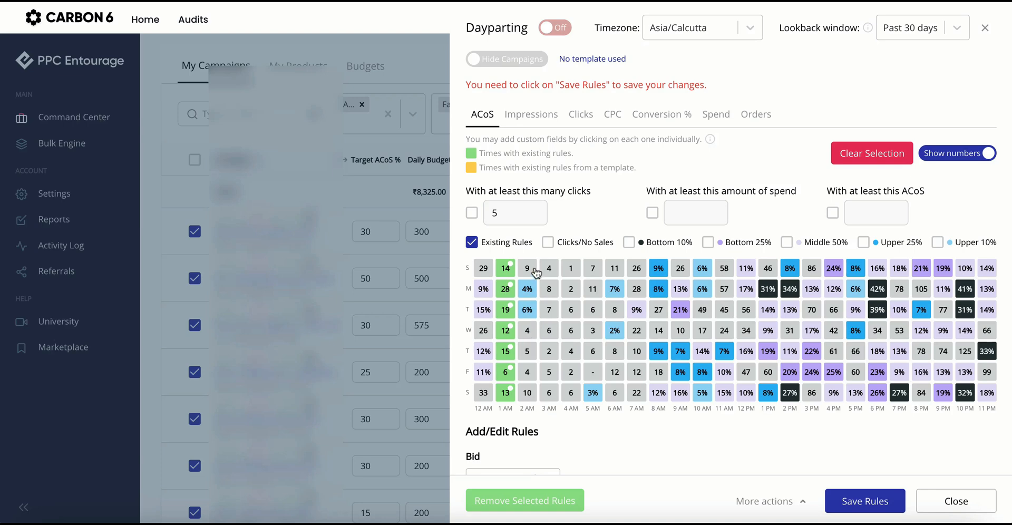
{"action": "left_click_drag", "start_coordinate": [535, 271], "coordinate": [526, 391]}
{"action": "scroll", "coordinate": [527, 394], "scroll_direction": "down", "scroll_amount": 3}
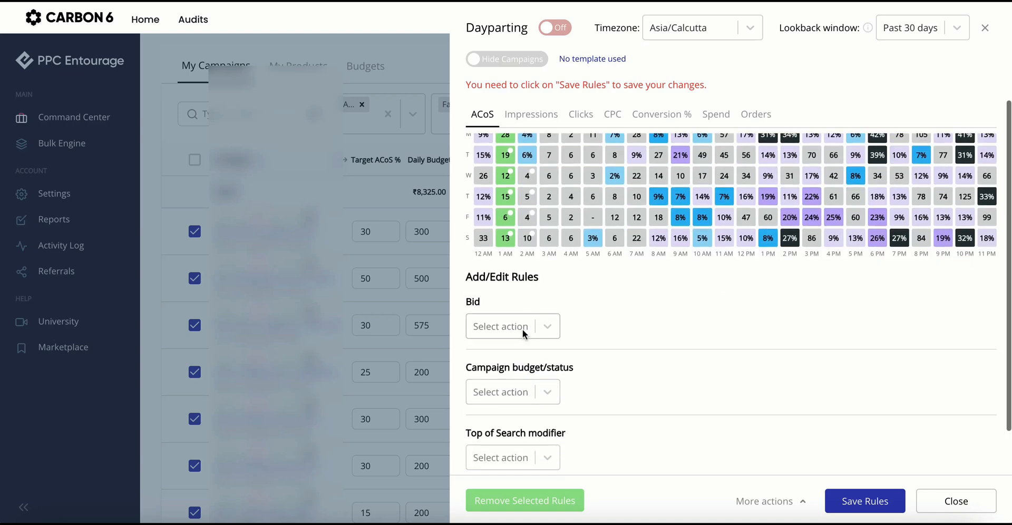
{"action": "left_click", "coordinate": [507, 384]}
{"action": "left_click", "coordinate": [502, 469]}
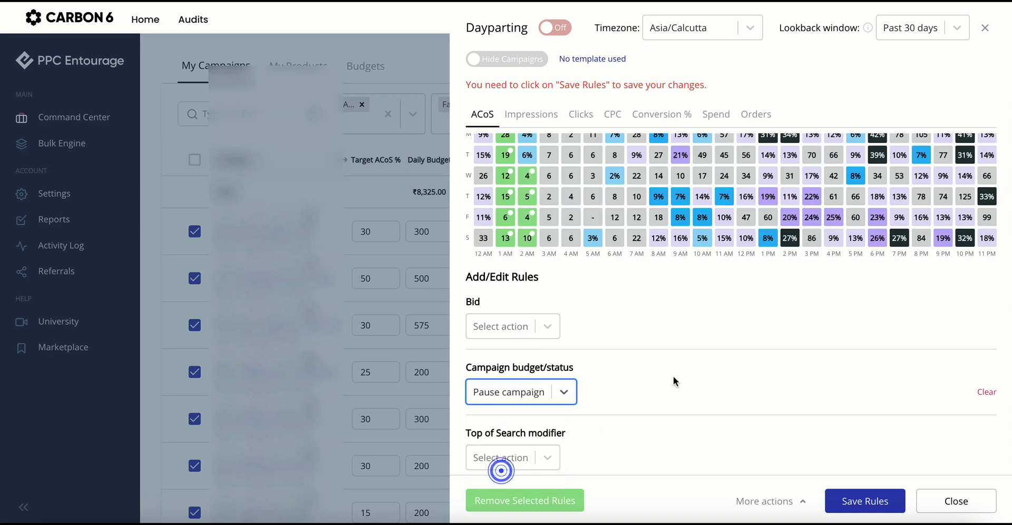
{"action": "scroll", "coordinate": [672, 375], "scroll_direction": "down", "scroll_amount": 1}
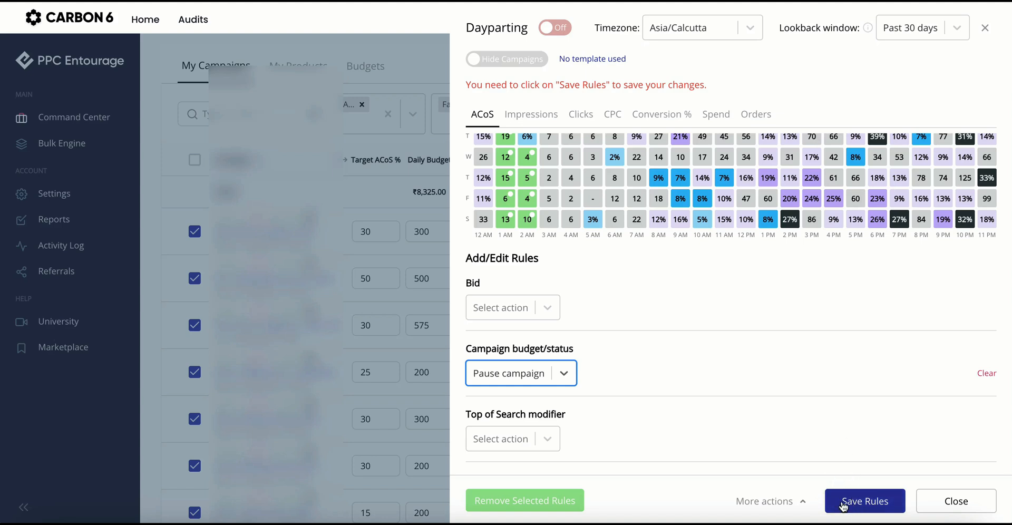
Step: Deselect the 1 AM and 2 AM hours in the ACoS grid
{"action": "scroll", "coordinate": [742, 444], "scroll_direction": "up", "scroll_amount": 4}
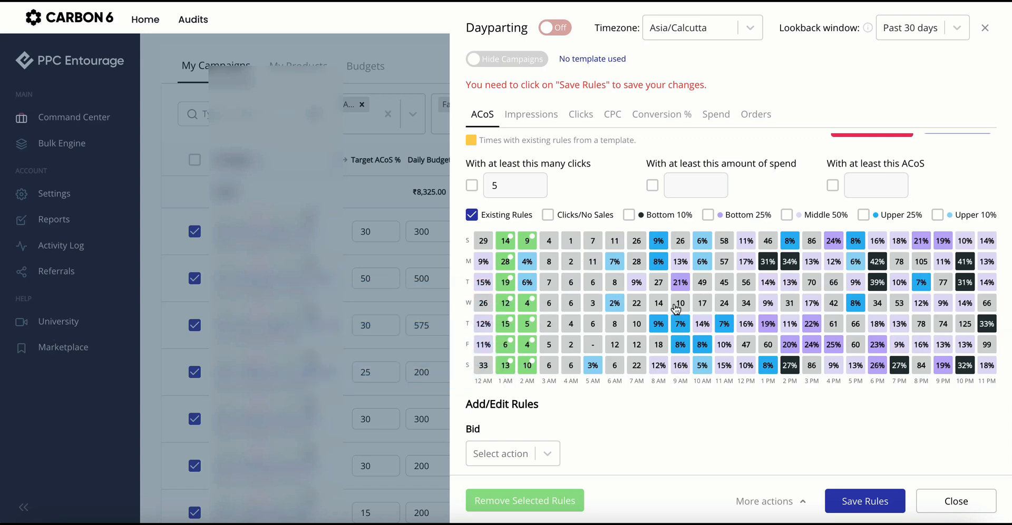
{"action": "left_click", "coordinate": [505, 384]}
{"action": "left_click", "coordinate": [525, 383]}
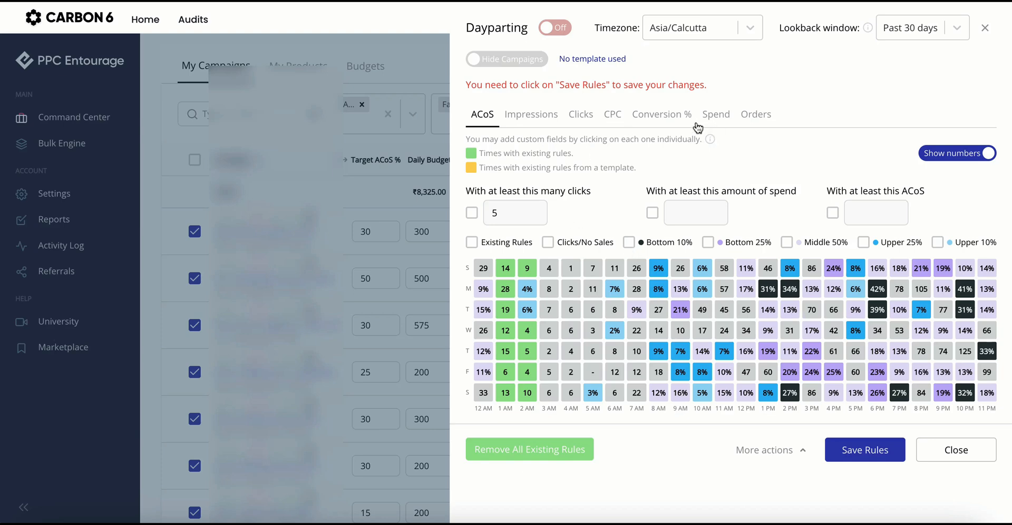
Step: Examine which hours fall in the upper 10% by conversion rate and clear that selection
{"action": "left_click", "coordinate": [679, 124]}
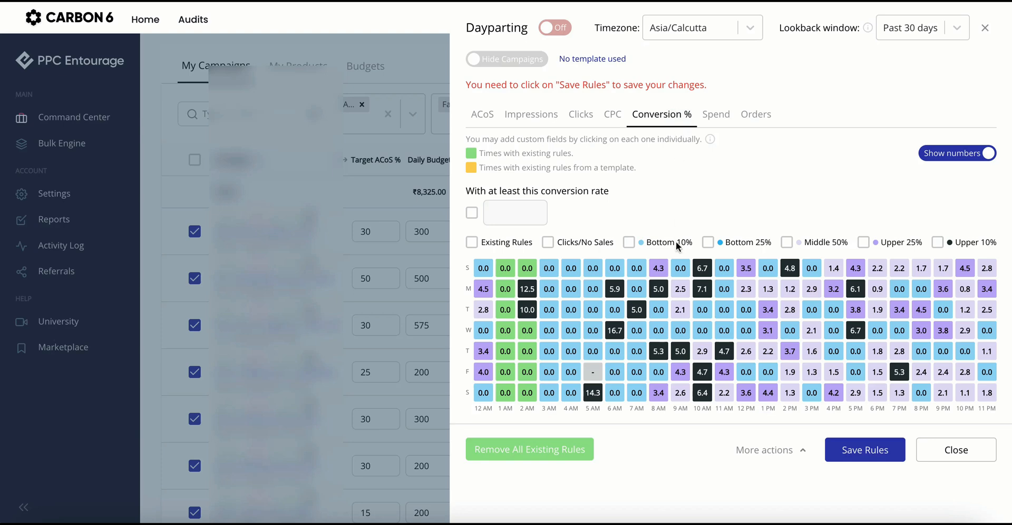
{"action": "left_click", "coordinate": [939, 243]}
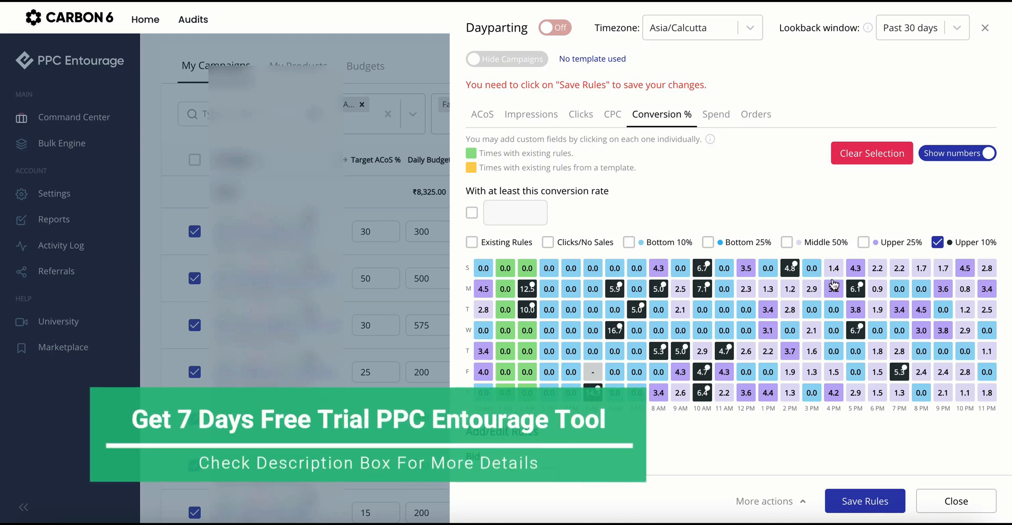
{"action": "mouse_move", "coordinate": [834, 284]}
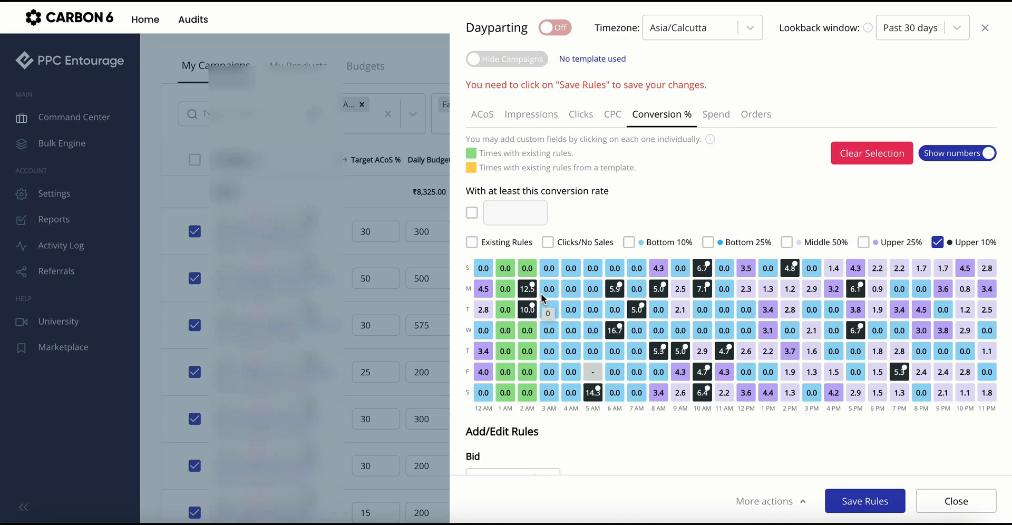
{"action": "mouse_move", "coordinate": [531, 289]}
{"action": "double_click", "coordinate": [937, 243]}
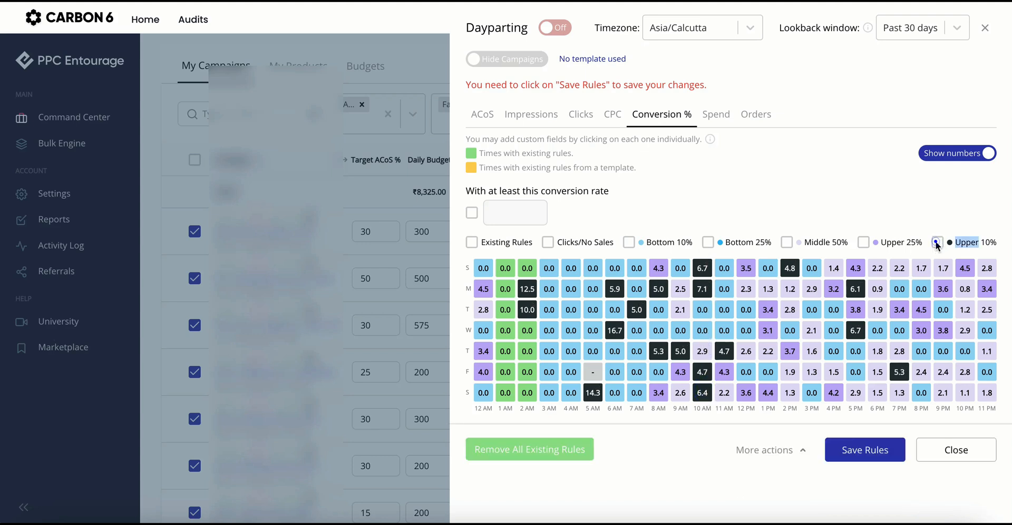
Step: Set a 10% bid increase for the 10 AM hour on Sunday, Monday, Friday and Saturday in the conversion grid
{"action": "left_click", "coordinate": [702, 393]}
{"action": "left_click", "coordinate": [703, 372]}
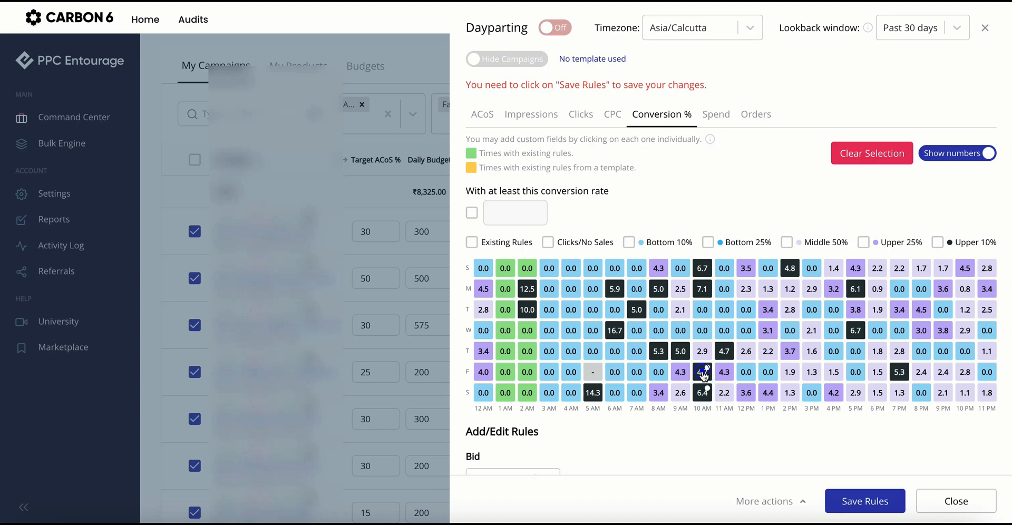
{"action": "left_click", "coordinate": [703, 289]}
{"action": "left_click", "coordinate": [703, 267]}
{"action": "scroll", "coordinate": [706, 336], "scroll_direction": "down", "scroll_amount": 4}
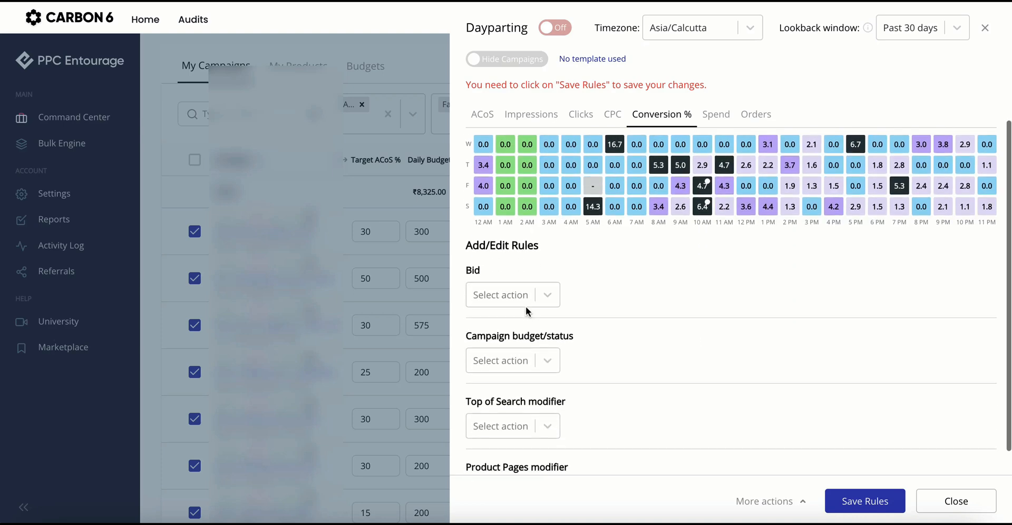
{"action": "left_click", "coordinate": [524, 294]}
{"action": "left_click", "coordinate": [511, 324]}
{"action": "left_click", "coordinate": [587, 291]}
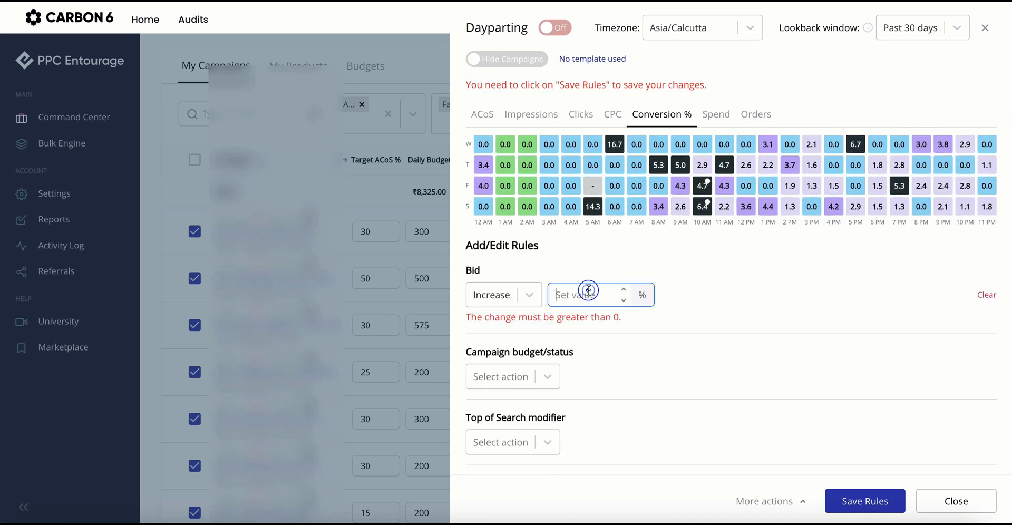
{"action": "scroll", "coordinate": [713, 289], "scroll_direction": "up", "scroll_amount": 3}
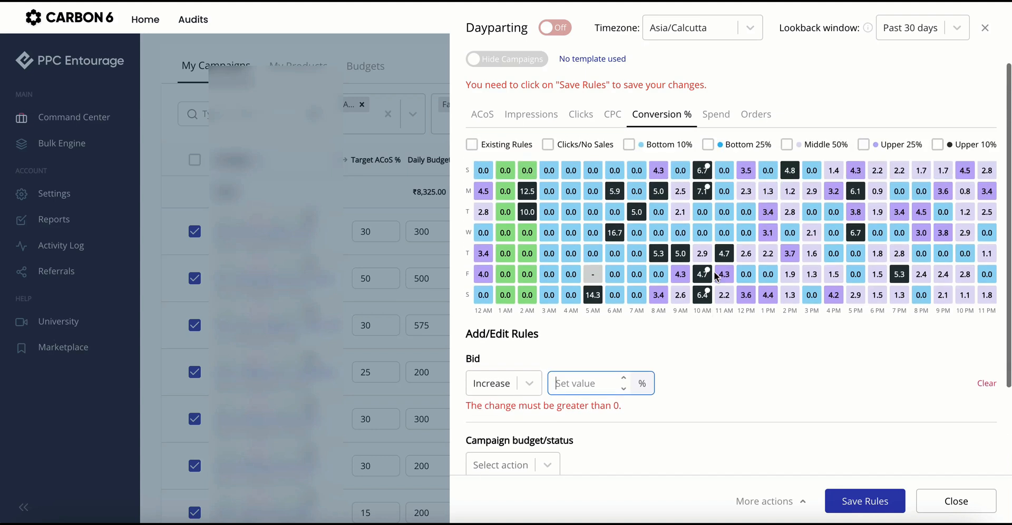
{"action": "scroll", "coordinate": [703, 327], "scroll_direction": "up", "scroll_amount": 1}
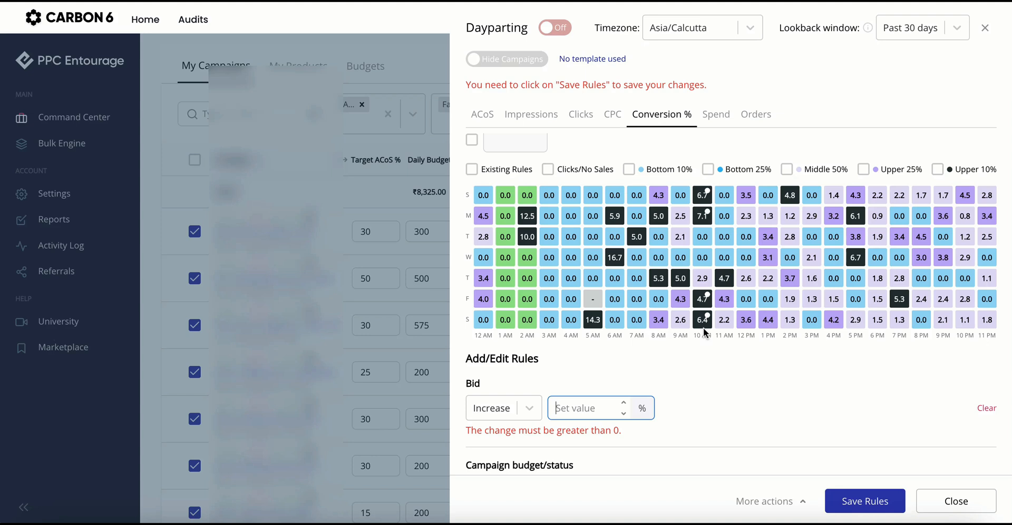
{"action": "left_click", "coordinate": [583, 407]}
{"action": "type", "text": "10"}
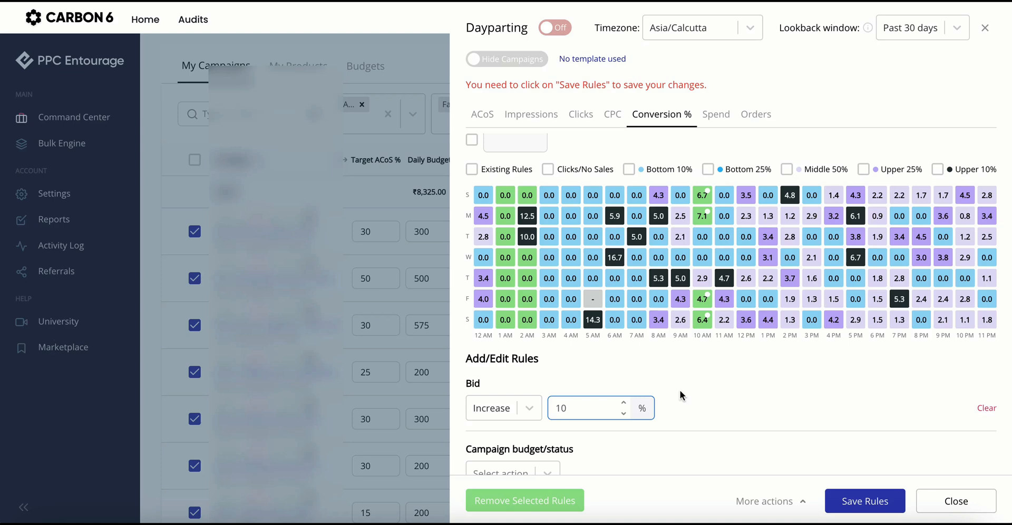
{"action": "left_click", "coordinate": [691, 359]}
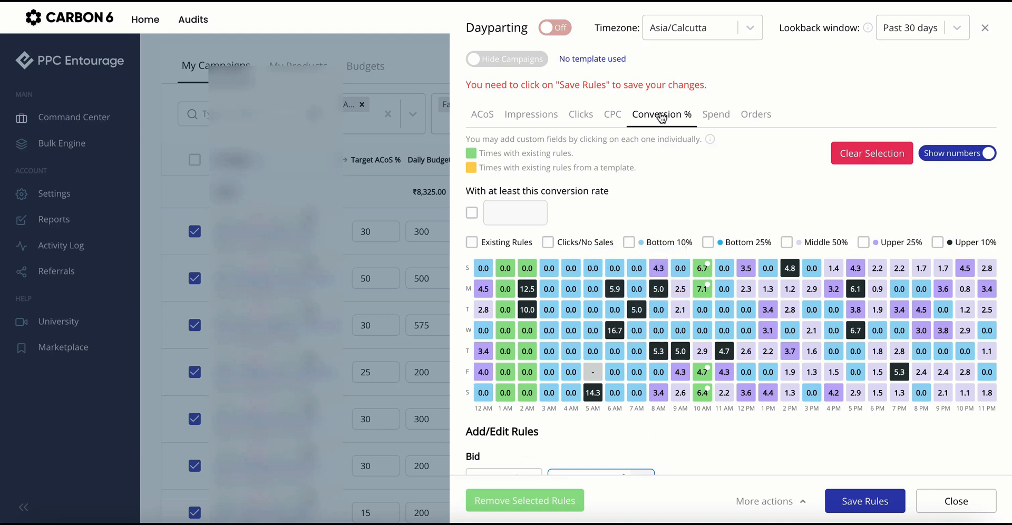
Step: In the clicks grid, add the 9 PM hours on Sunday, Monday and Saturday to the selection and clear the bid action
{"action": "left_click", "coordinate": [579, 119]}
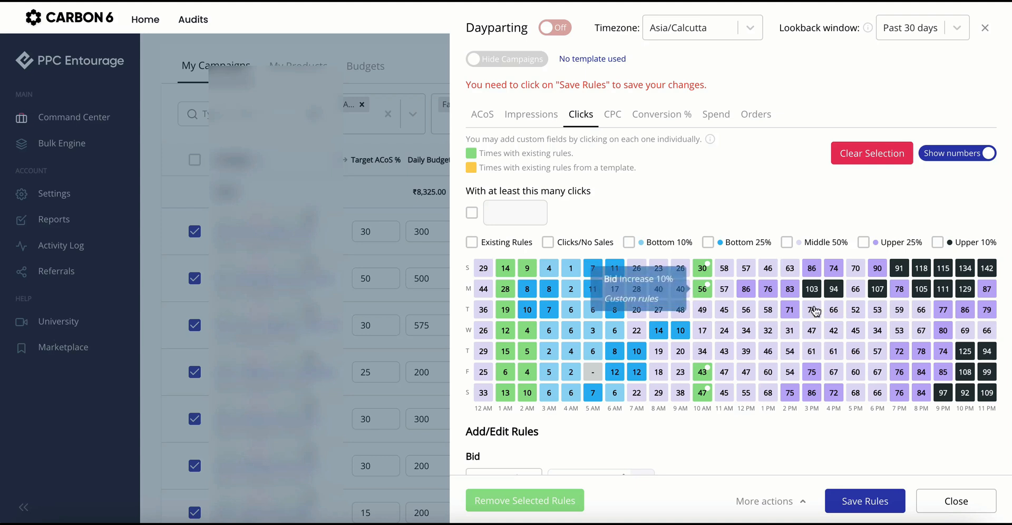
{"action": "left_click", "coordinate": [943, 268]}
{"action": "left_click", "coordinate": [943, 288]}
{"action": "left_click", "coordinate": [942, 392]}
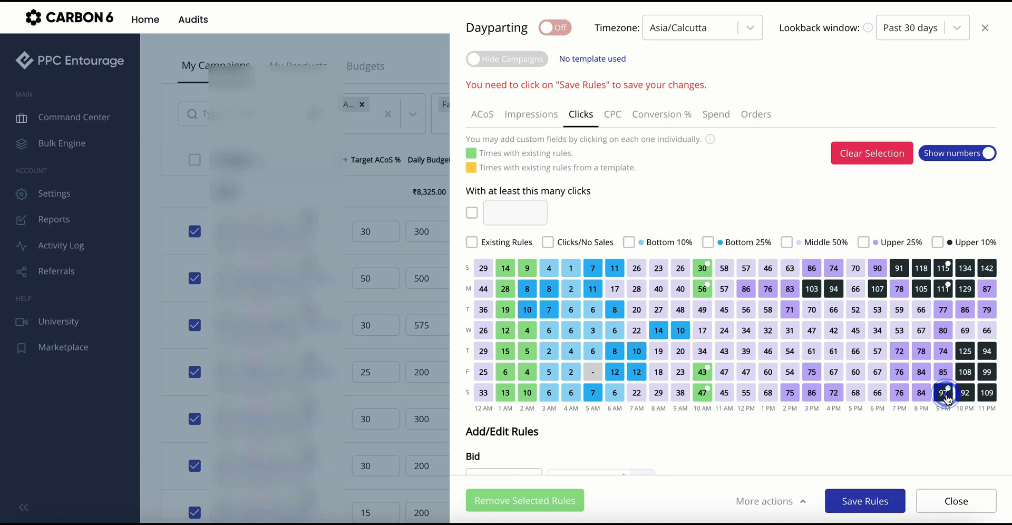
{"action": "scroll", "coordinate": [847, 378], "scroll_direction": "down", "scroll_amount": 3}
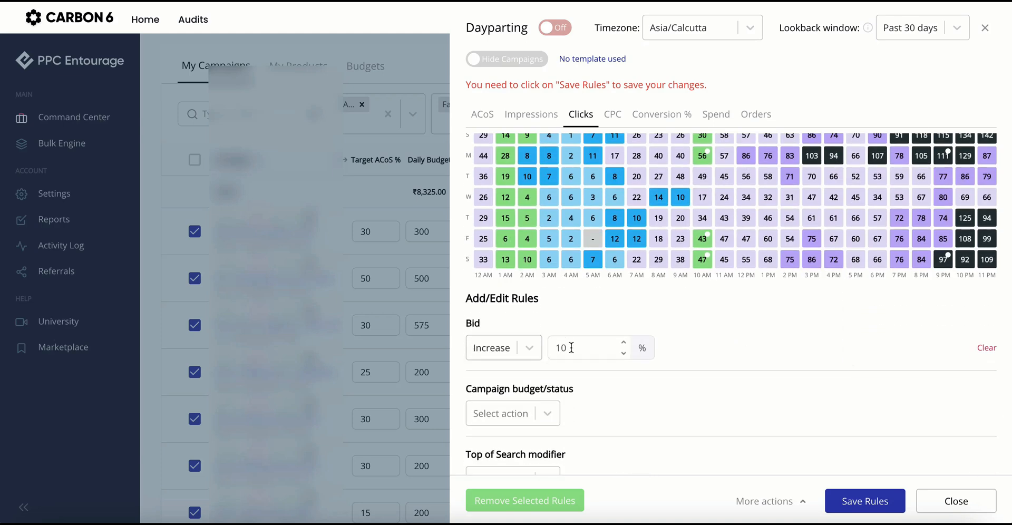
{"action": "left_click", "coordinate": [590, 347]}
{"action": "left_click", "coordinate": [988, 349]}
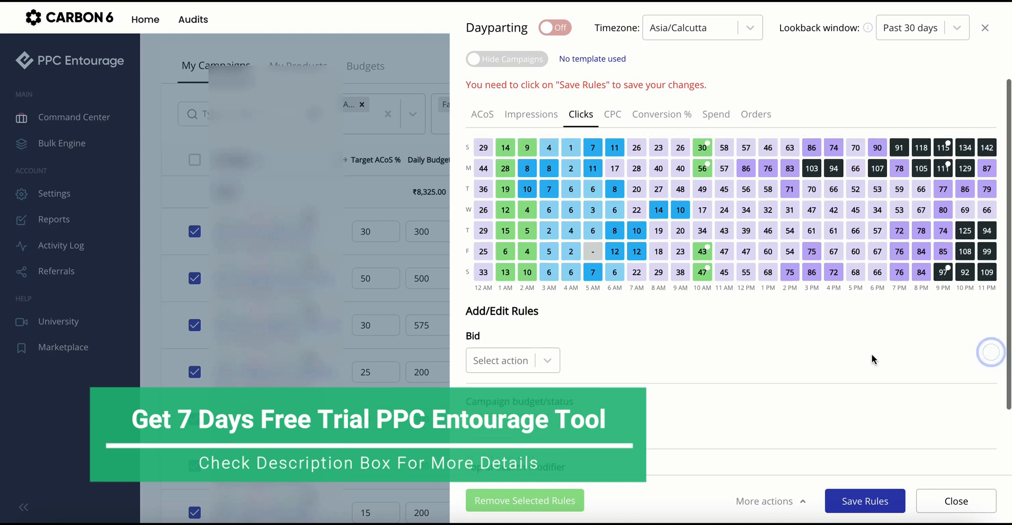
Step: Check the options for saving the rules as a template and return to the ACoS data
{"action": "scroll", "coordinate": [871, 354], "scroll_direction": "up", "scroll_amount": 3}
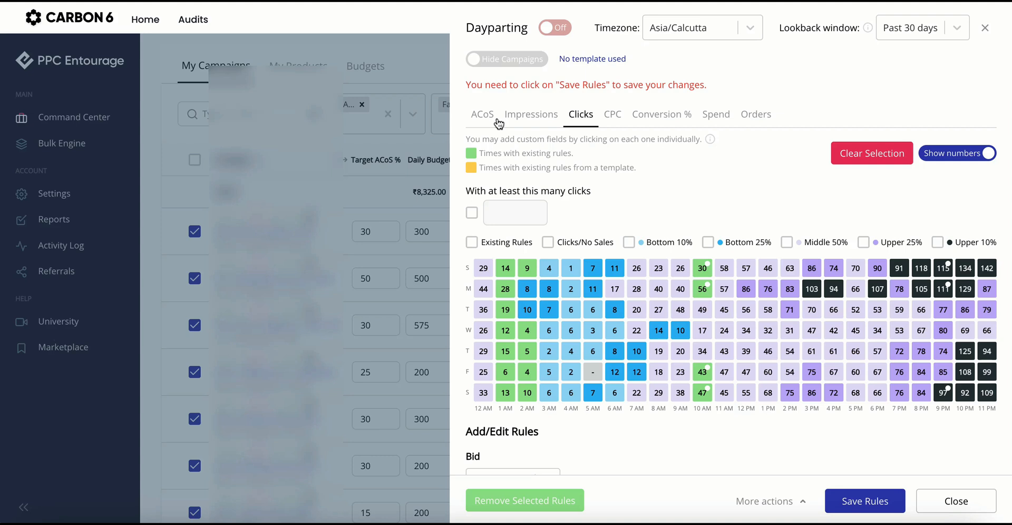
{"action": "left_click", "coordinate": [761, 501]}
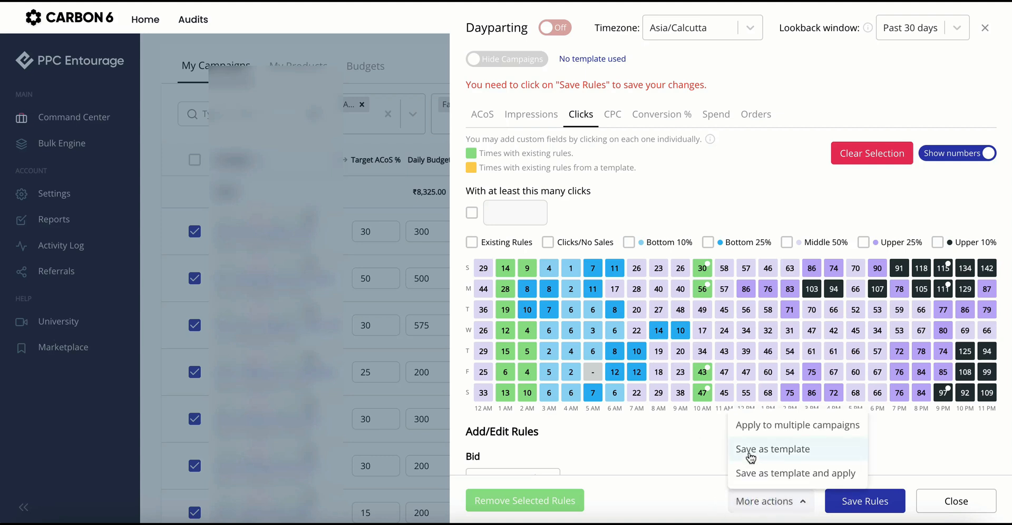
{"action": "left_click", "coordinate": [681, 432]}
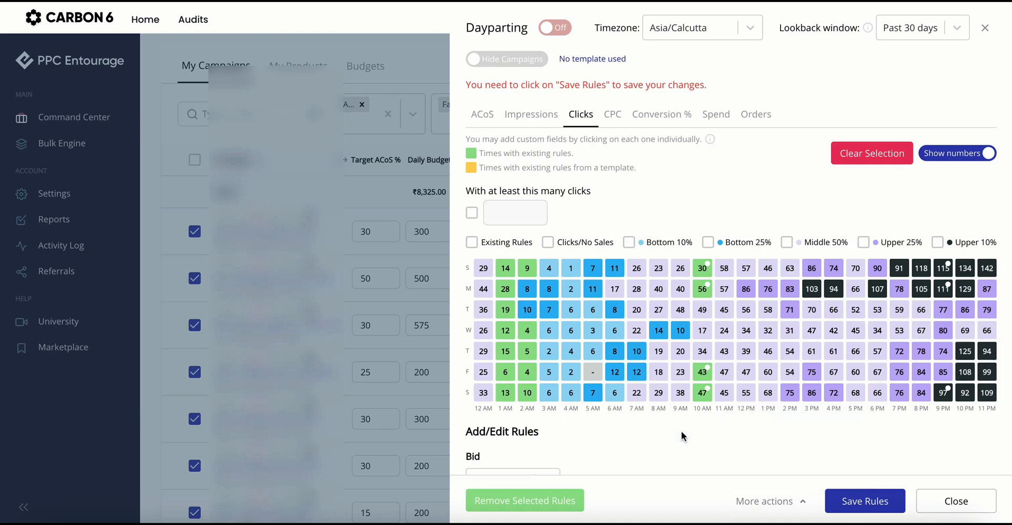
{"action": "left_click", "coordinate": [477, 120]}
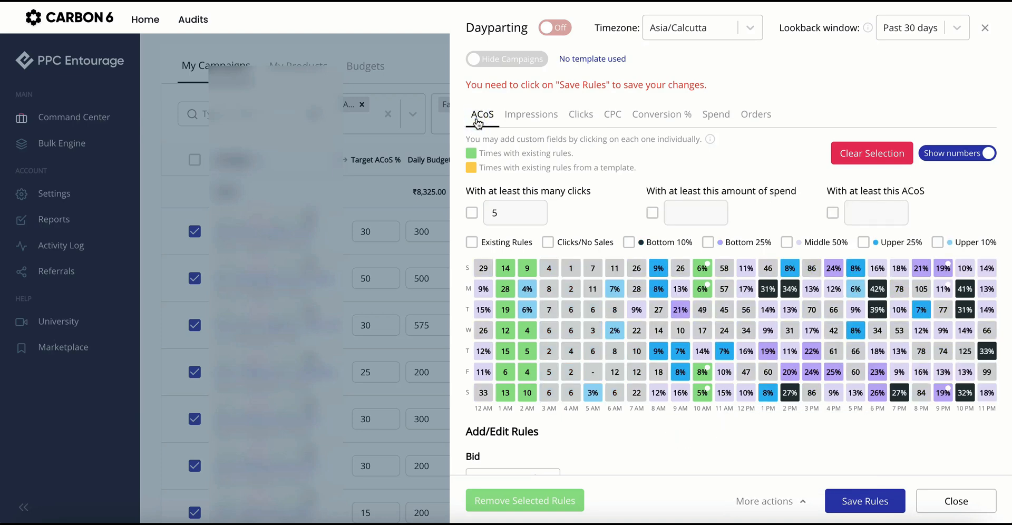